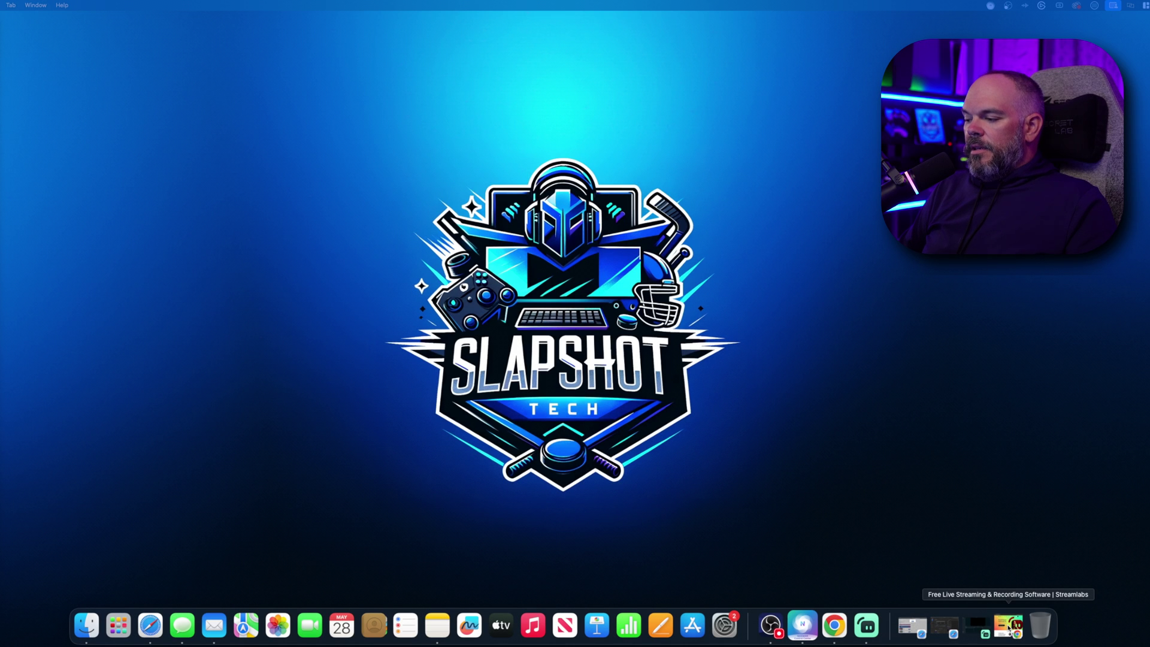
Check the processor choices for the Streamlabs Desktop download, then minimize the browser.
{"action": "left_click", "coordinate": [1010, 627]}
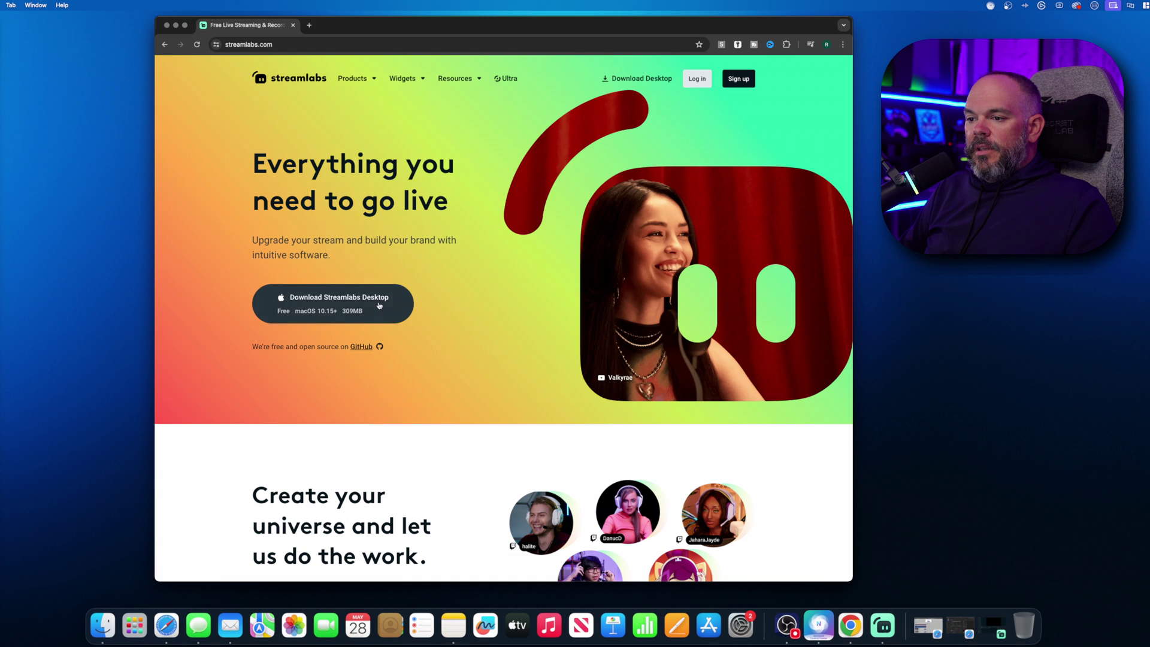
{"action": "left_click", "coordinate": [348, 302]}
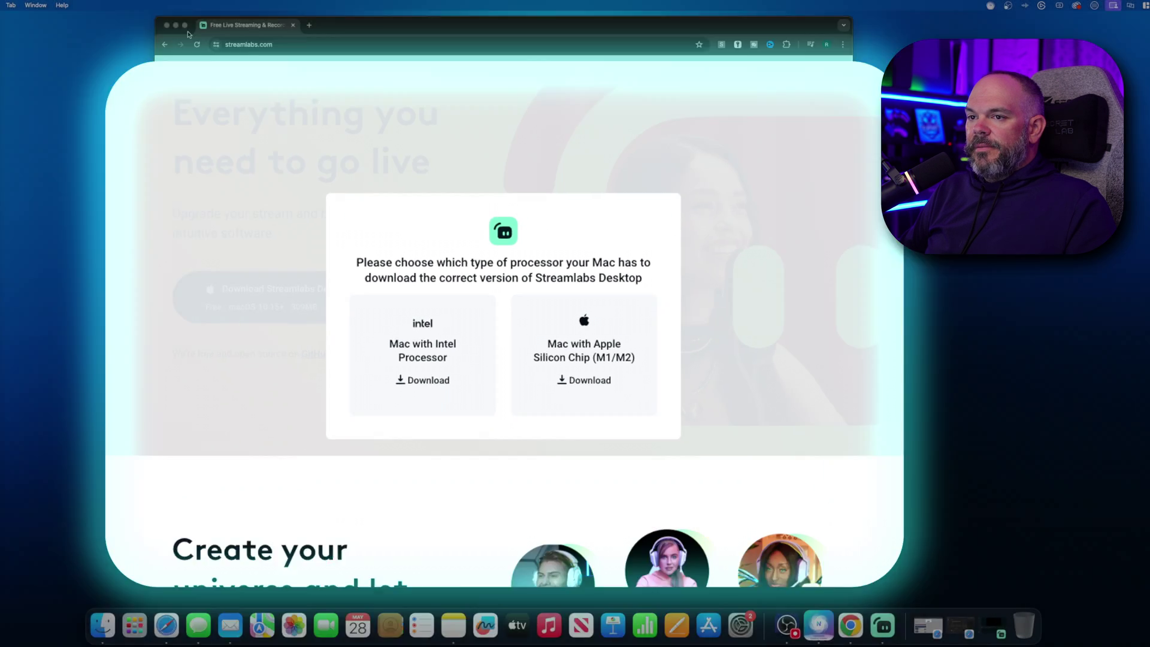
{"action": "left_click", "coordinate": [176, 27]}
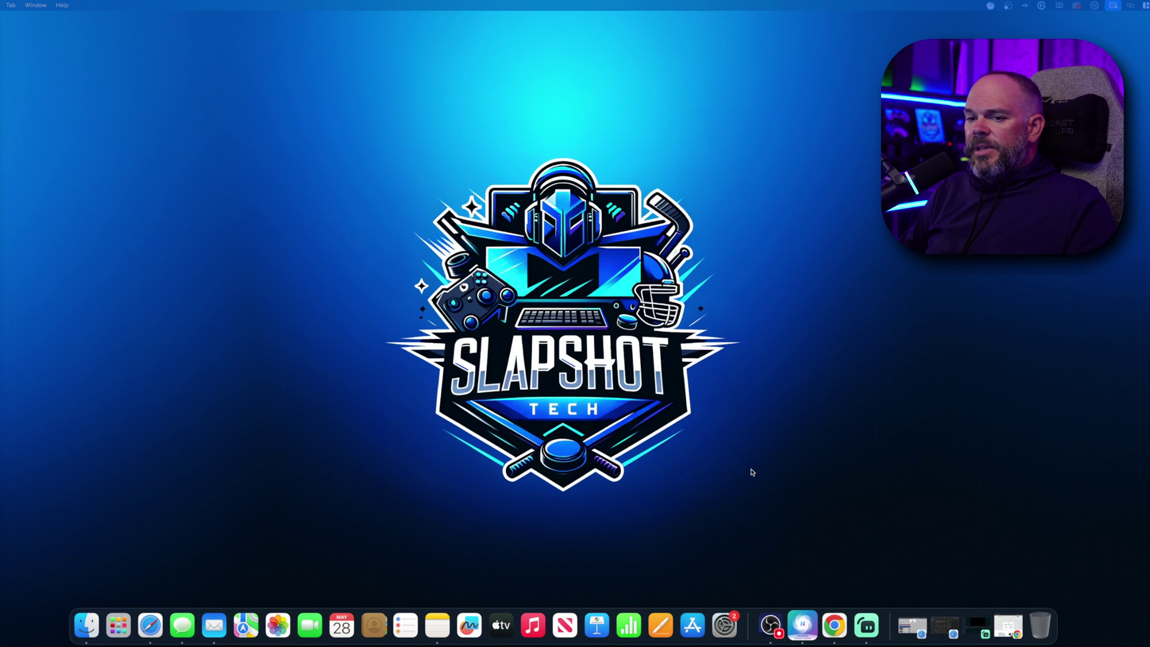
Launch Streamlabs Desktop and log in with a TikTok account.
{"action": "left_click", "coordinate": [863, 632]}
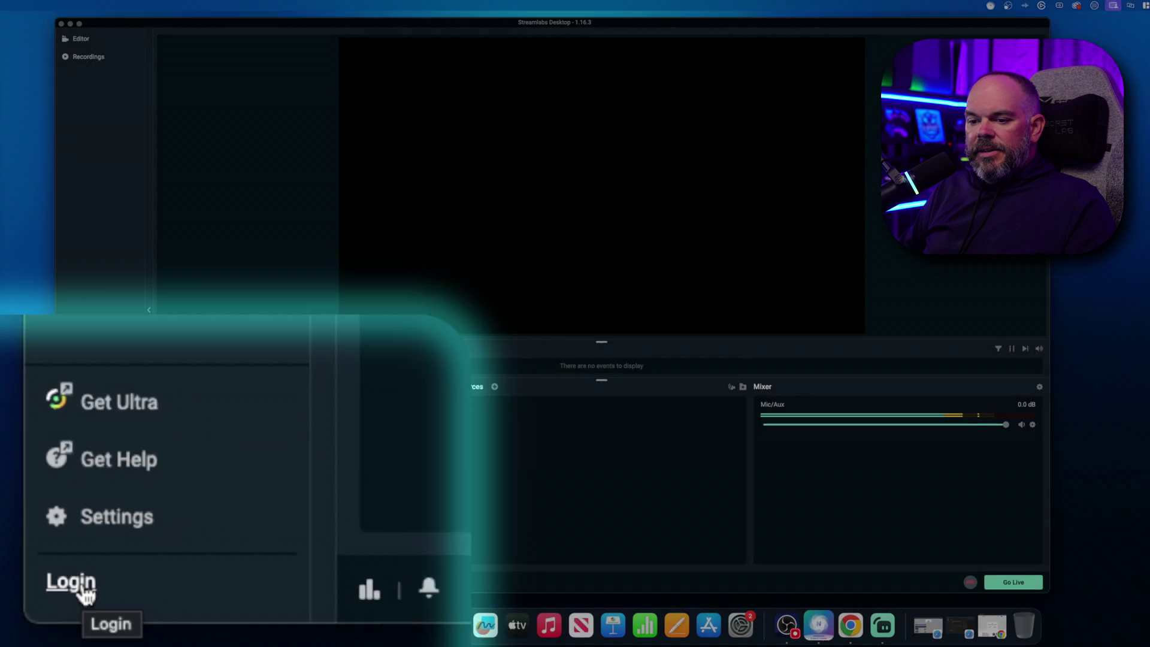
{"action": "left_click", "coordinate": [72, 582]}
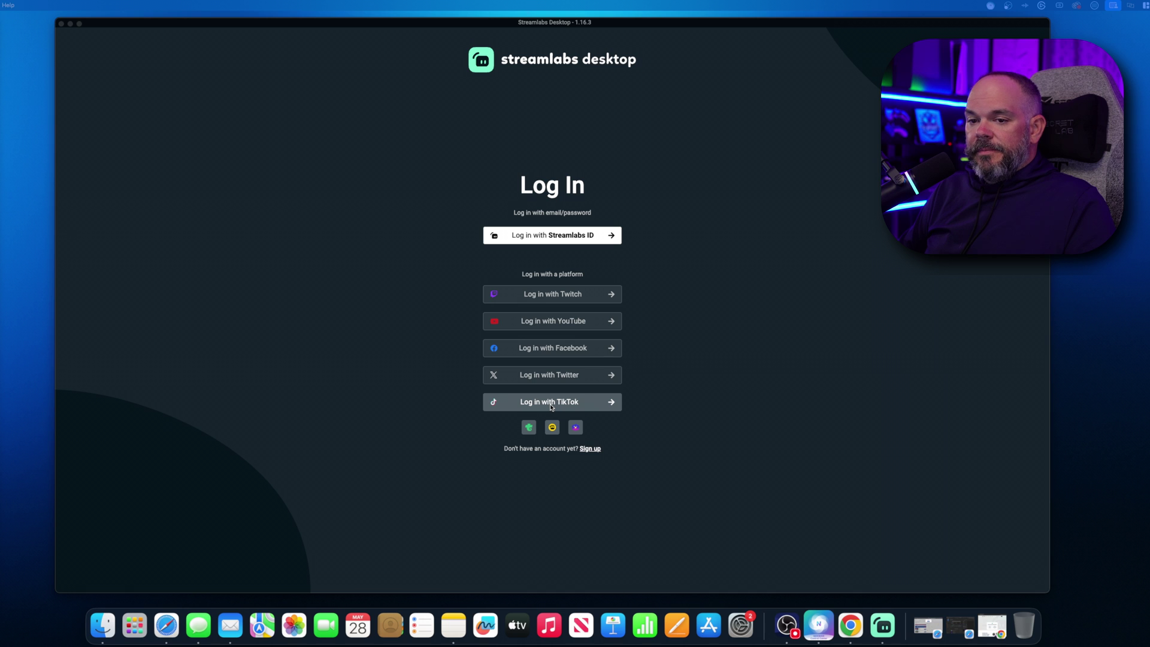
{"action": "left_click", "coordinate": [551, 403]}
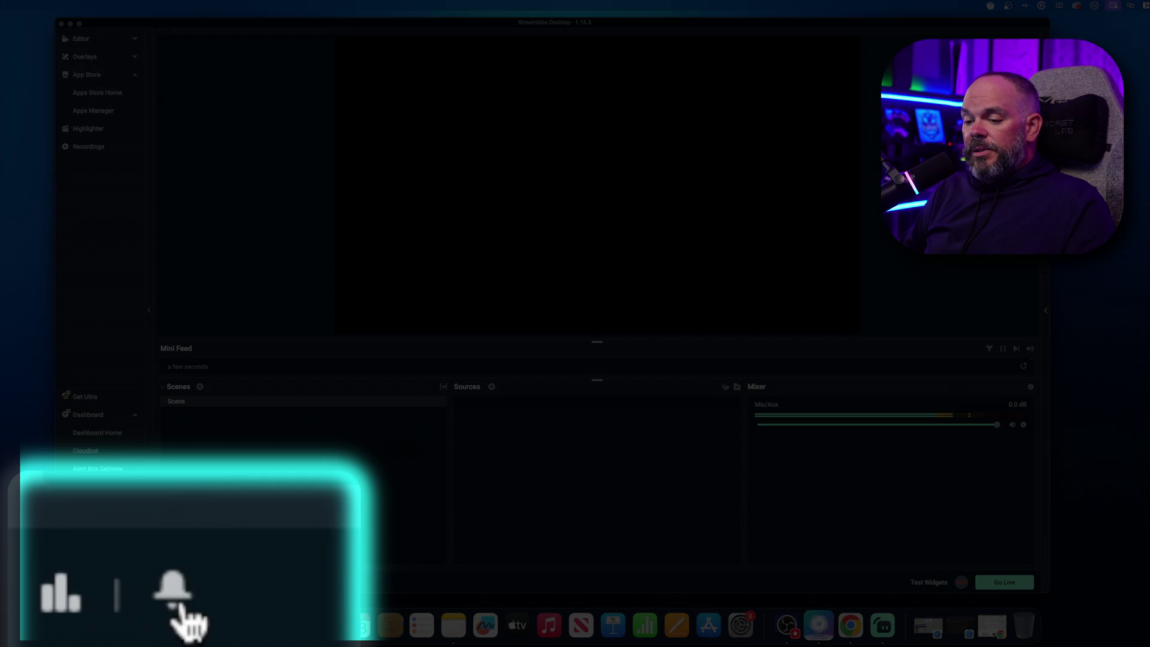
View the TikTok integration announcement in Notifications & News, then close the window.
{"action": "left_click", "coordinate": [183, 582]}
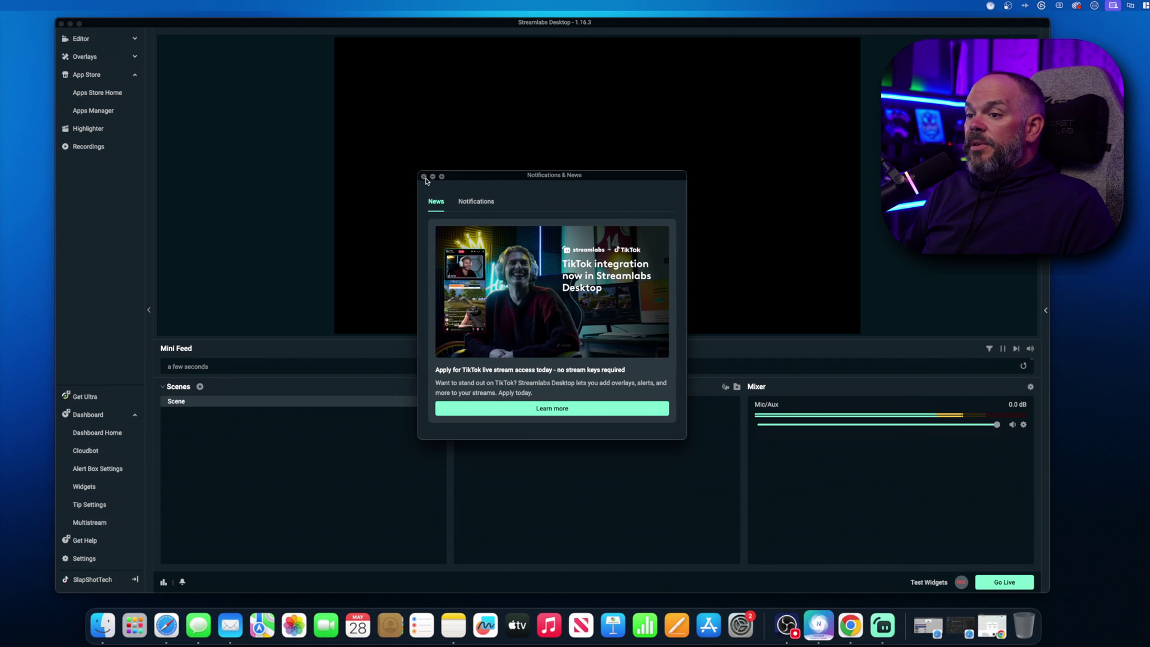
{"action": "left_click", "coordinate": [427, 182]}
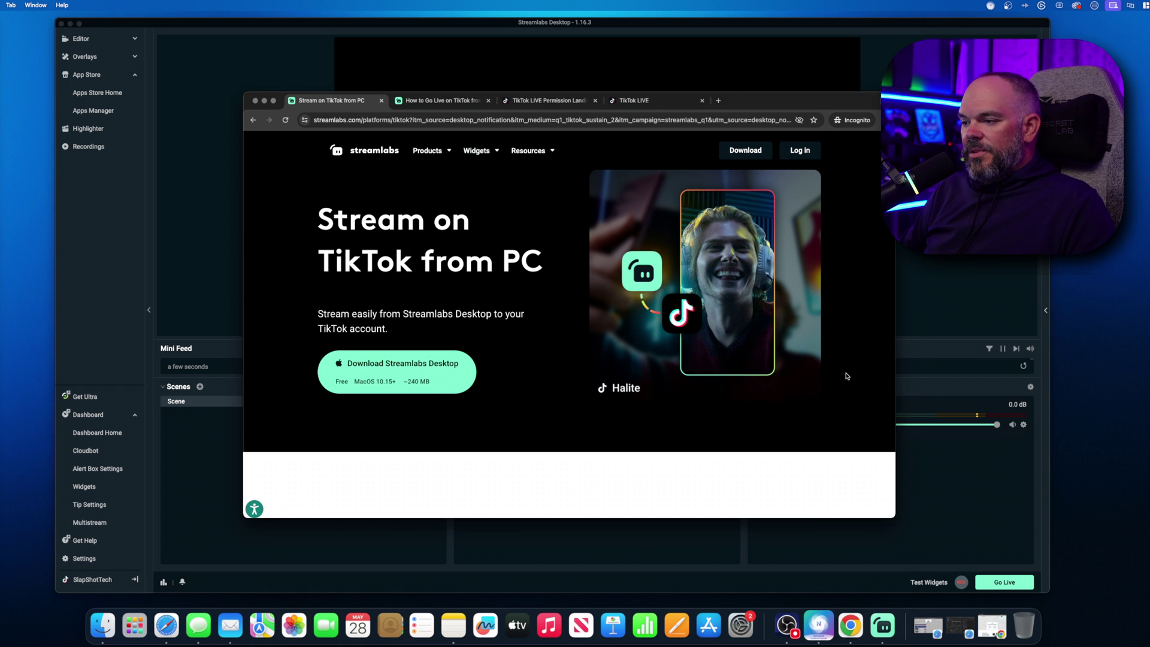
Read the Stream on TikTok page and the How to Go Live on TikTok article, then reach the Let's Go LIVE page.
{"action": "scroll", "coordinate": [847, 376], "scroll_direction": "down", "scroll_amount": 1}
{"action": "scroll", "coordinate": [847, 375], "scroll_direction": "down", "scroll_amount": 5}
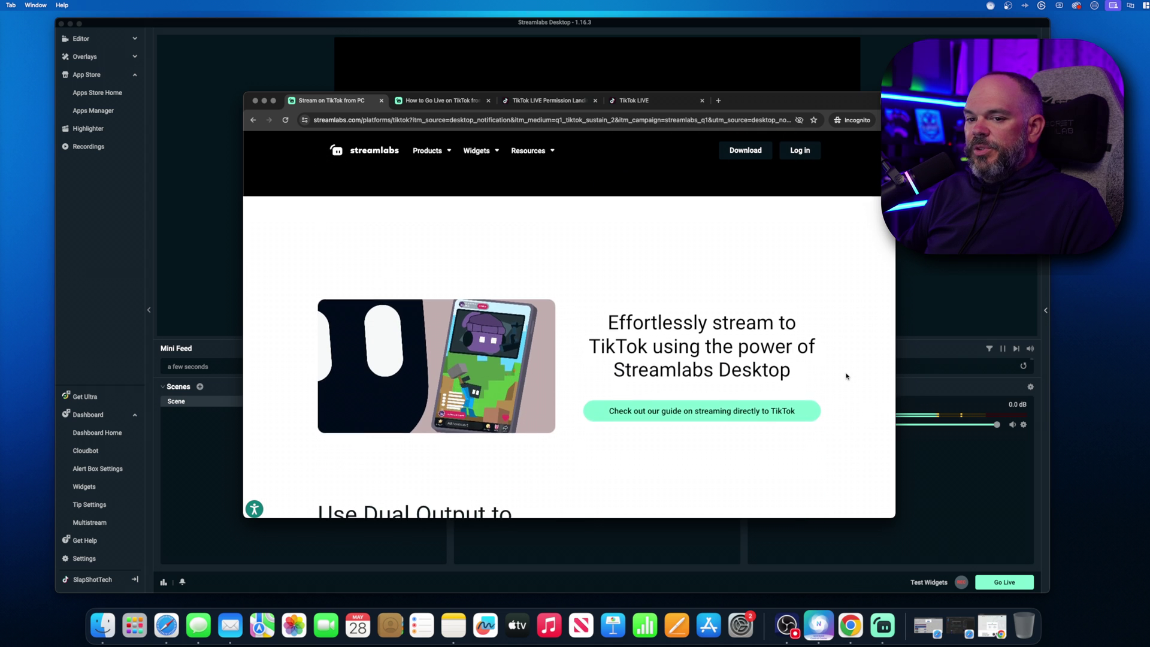
{"action": "scroll", "coordinate": [847, 375], "scroll_direction": "down", "scroll_amount": 1}
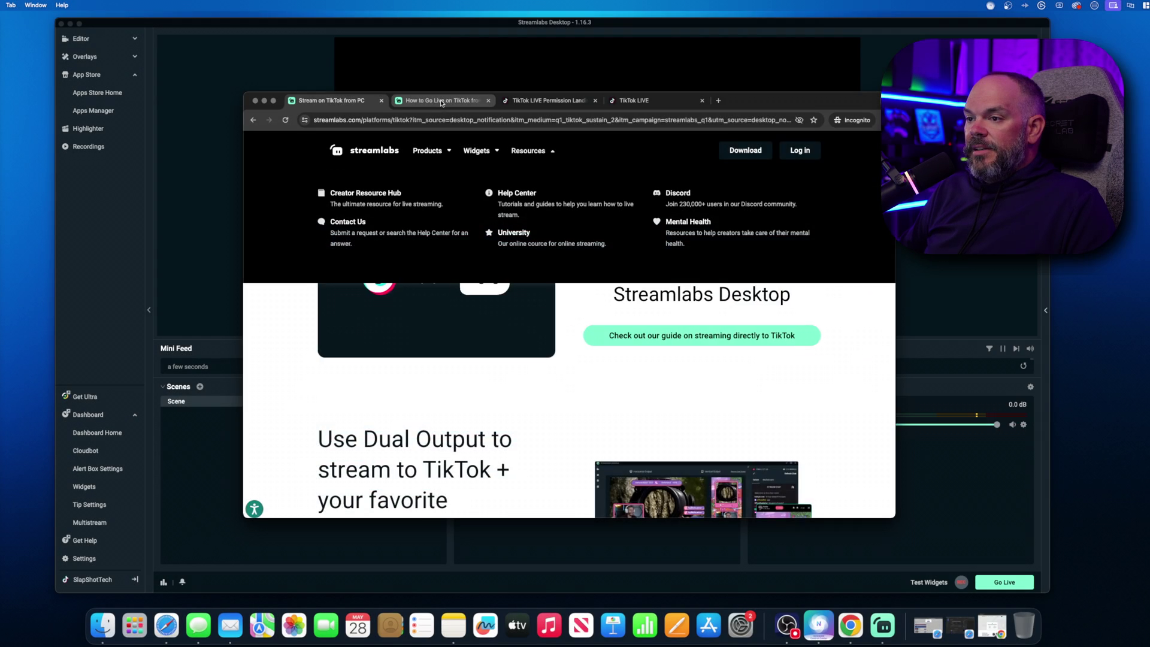
{"action": "left_click", "coordinate": [441, 102]}
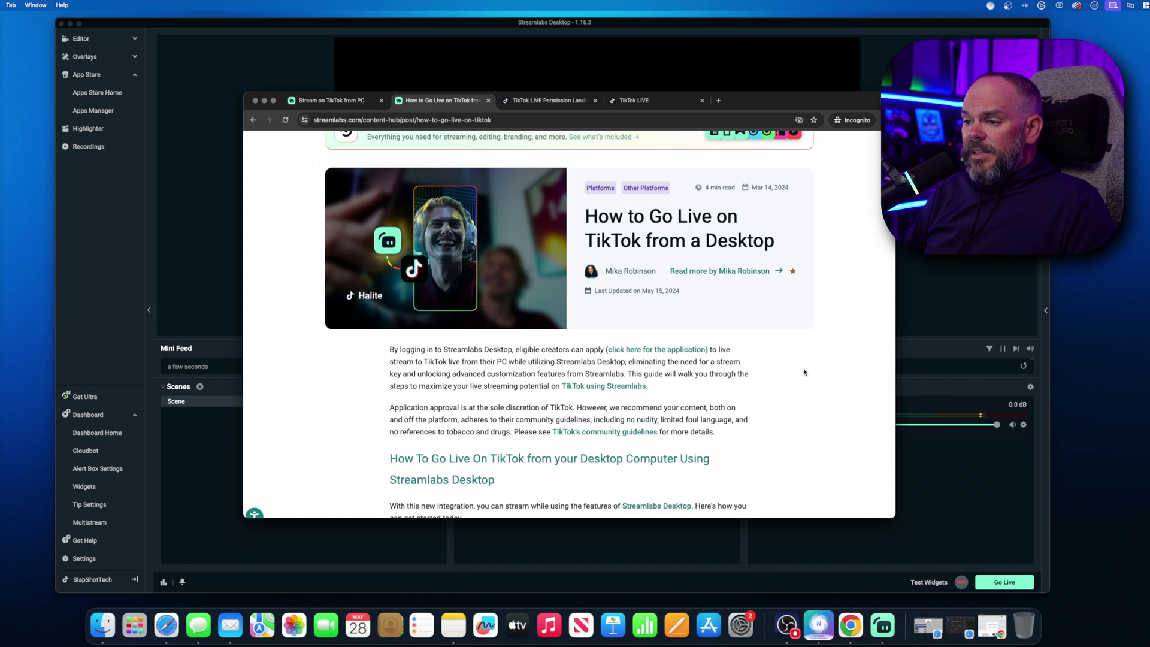
{"action": "scroll", "coordinate": [390, 345], "scroll_direction": "up", "scroll_amount": 3}
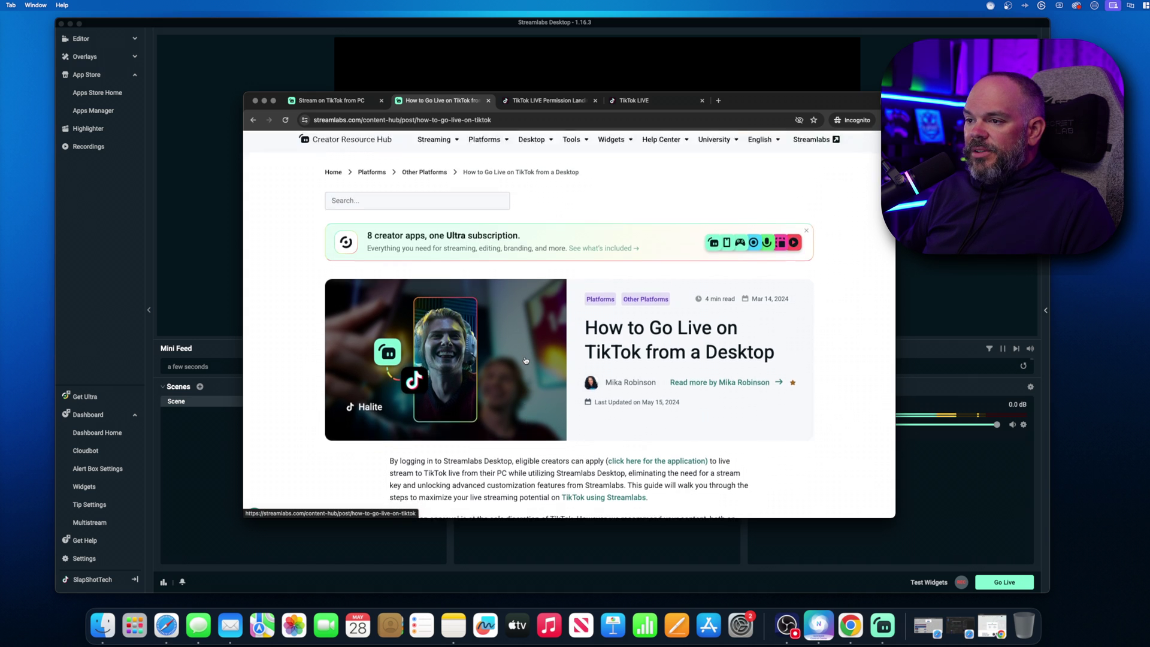
{"action": "scroll", "coordinate": [787, 381], "scroll_direction": "down", "scroll_amount": 3}
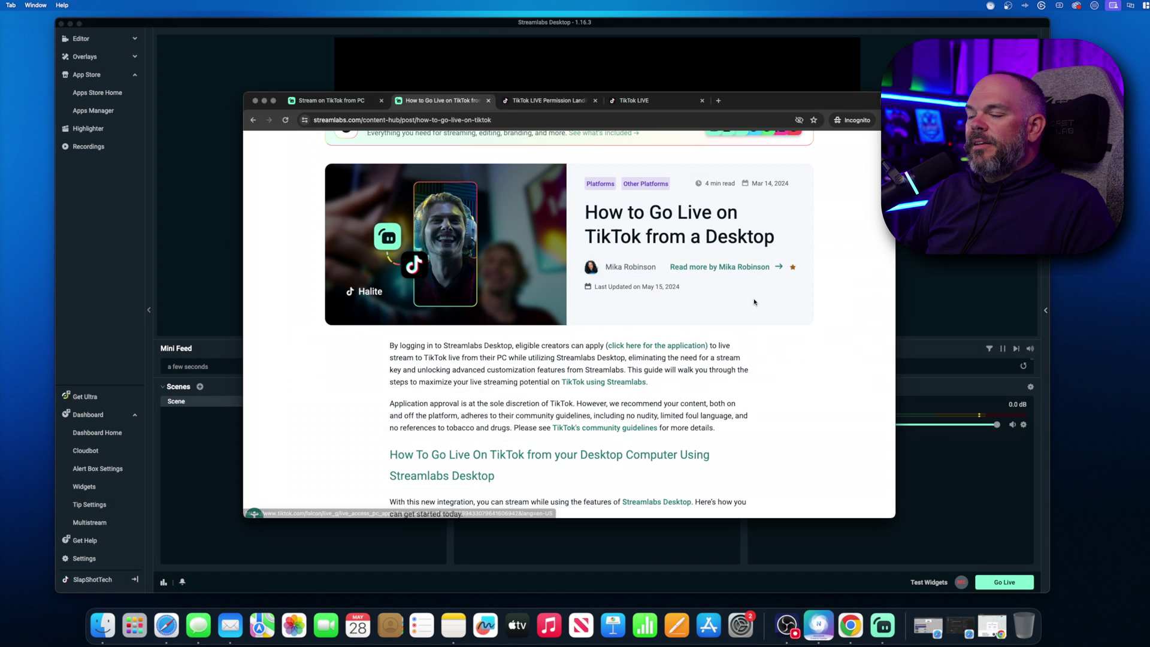
{"action": "left_click", "coordinate": [554, 102]}
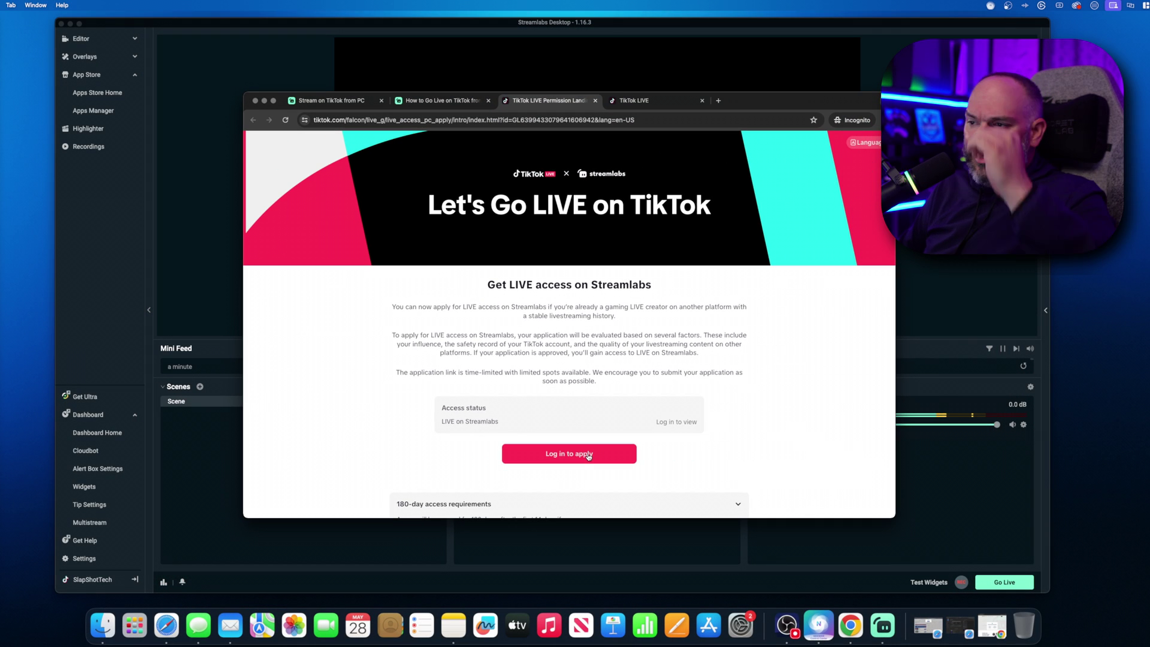
Scroll down to the 180-day renewal rule requiring LIVE sessions over 25 minutes.
{"action": "scroll", "coordinate": [737, 455], "scroll_direction": "down", "scroll_amount": 3}
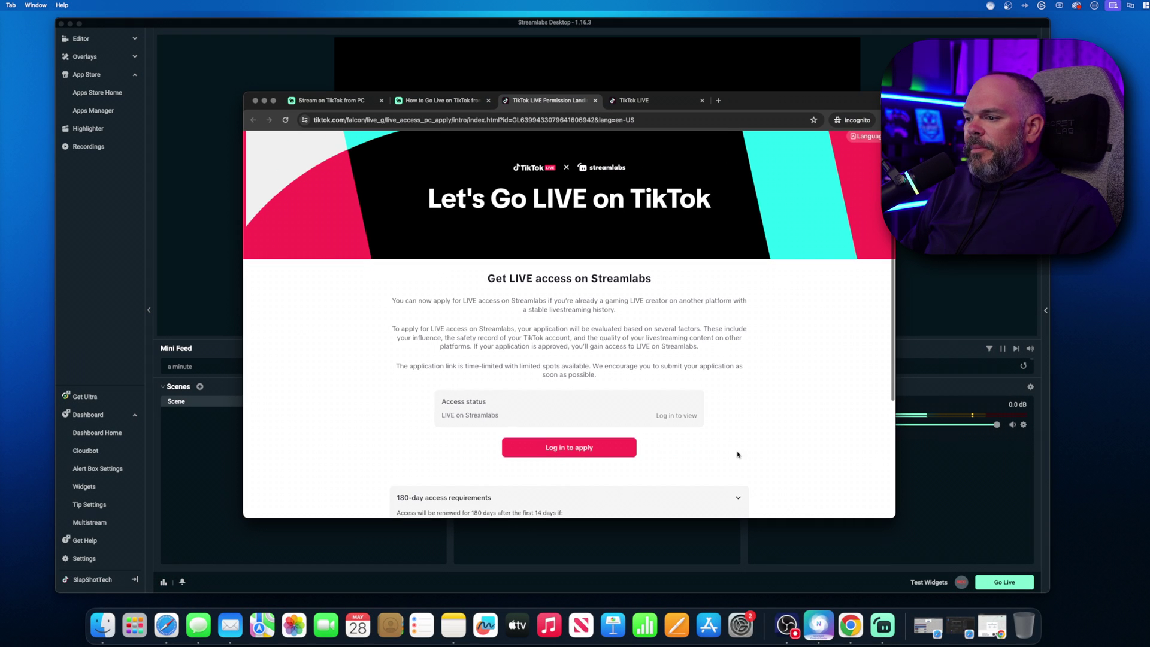
{"action": "scroll", "coordinate": [737, 455], "scroll_direction": "down", "scroll_amount": 3}
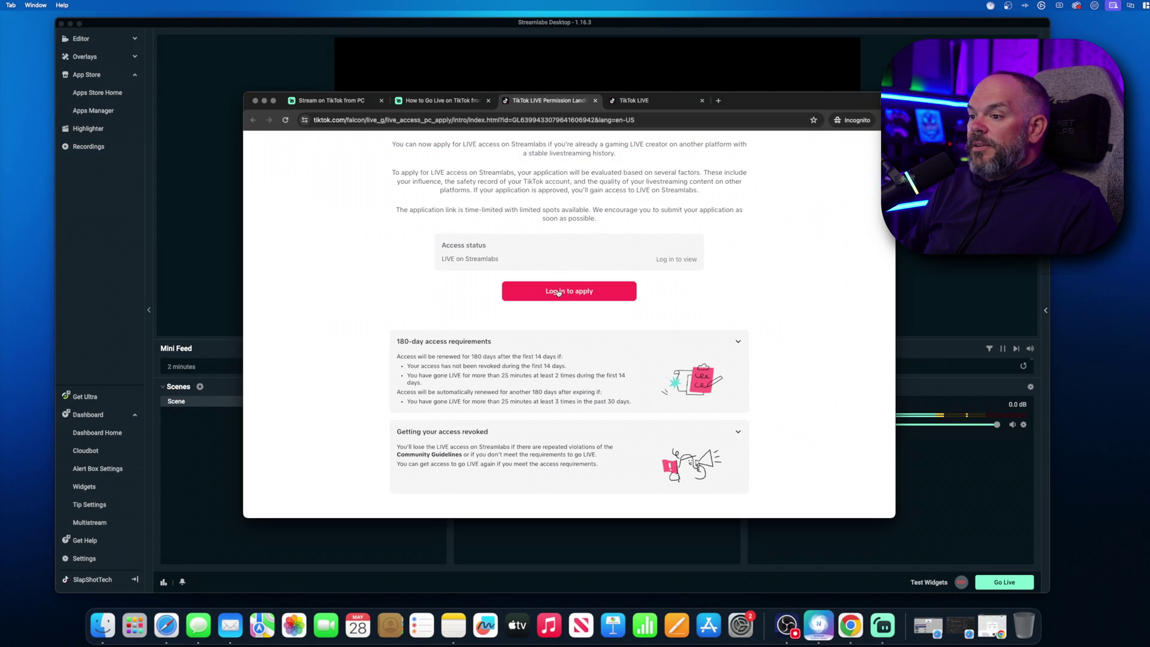
Start the LIVE access application, look at the channel platform list, and fill the channel link field.
{"action": "left_click", "coordinate": [543, 286]}
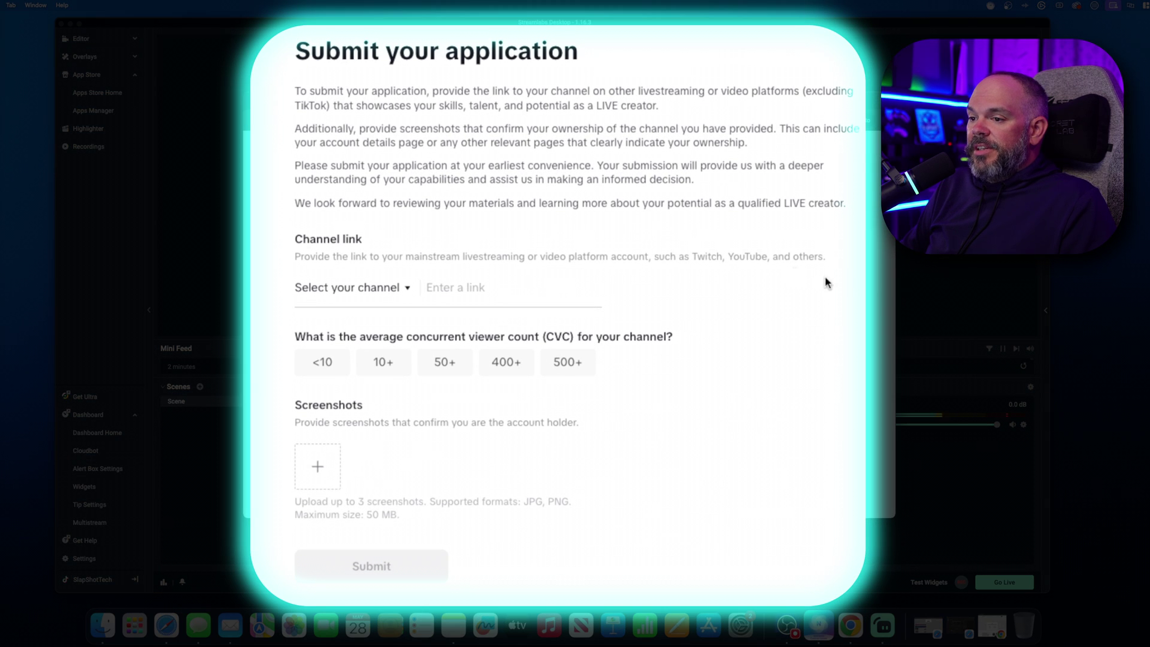
{"action": "left_click", "coordinate": [376, 293]}
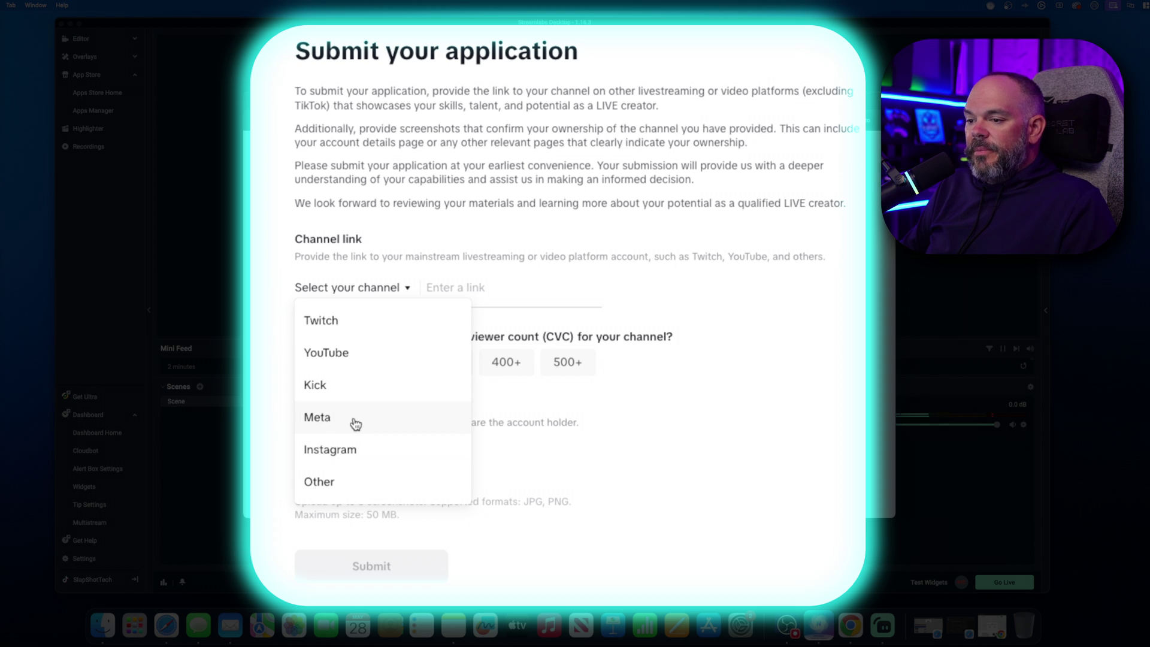
{"action": "left_click", "coordinate": [516, 289]}
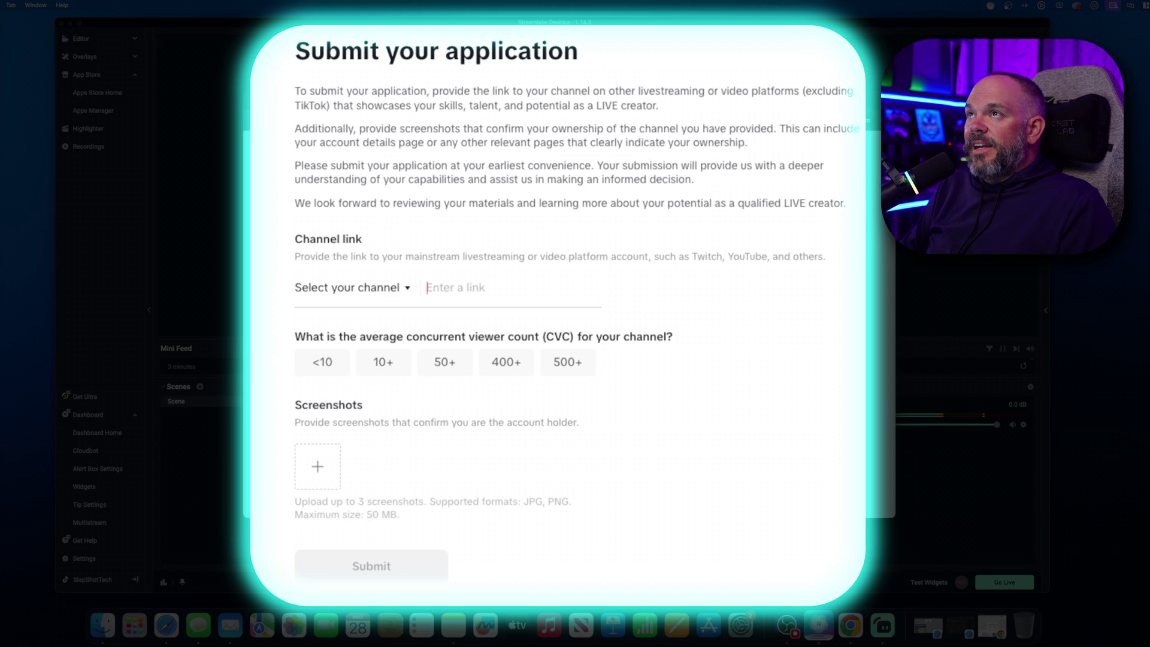
{"action": "key", "text": "Tab"}
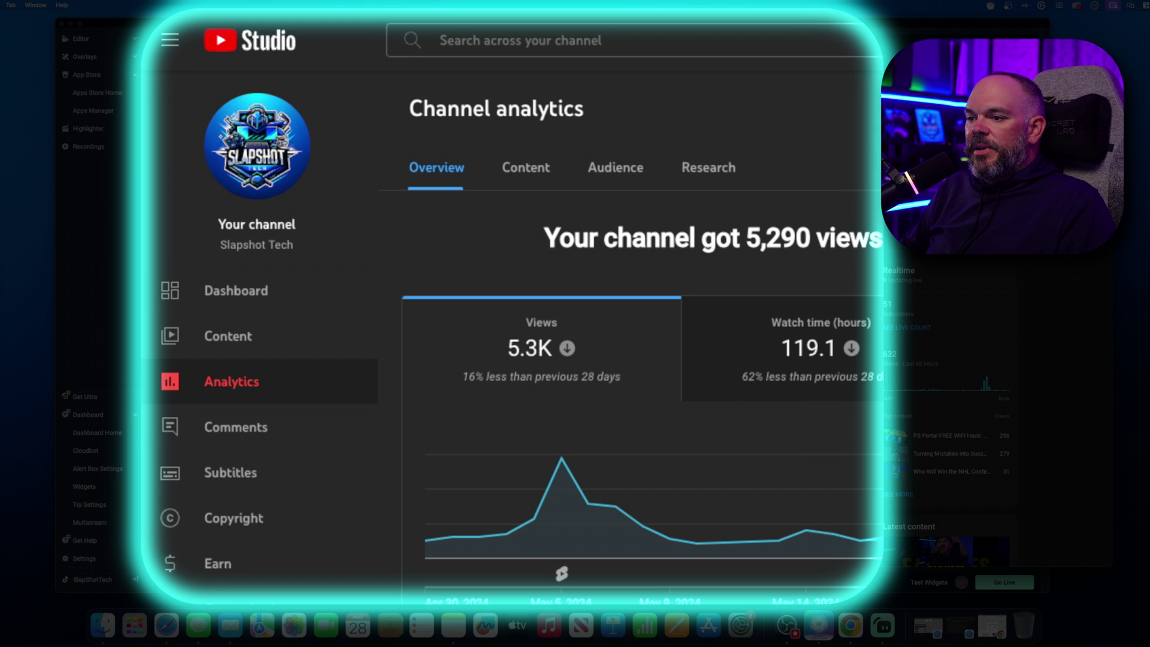
Close the YouTube Studio analytics tab to return to the TikTok application form.
{"action": "key", "text": "super+w"}
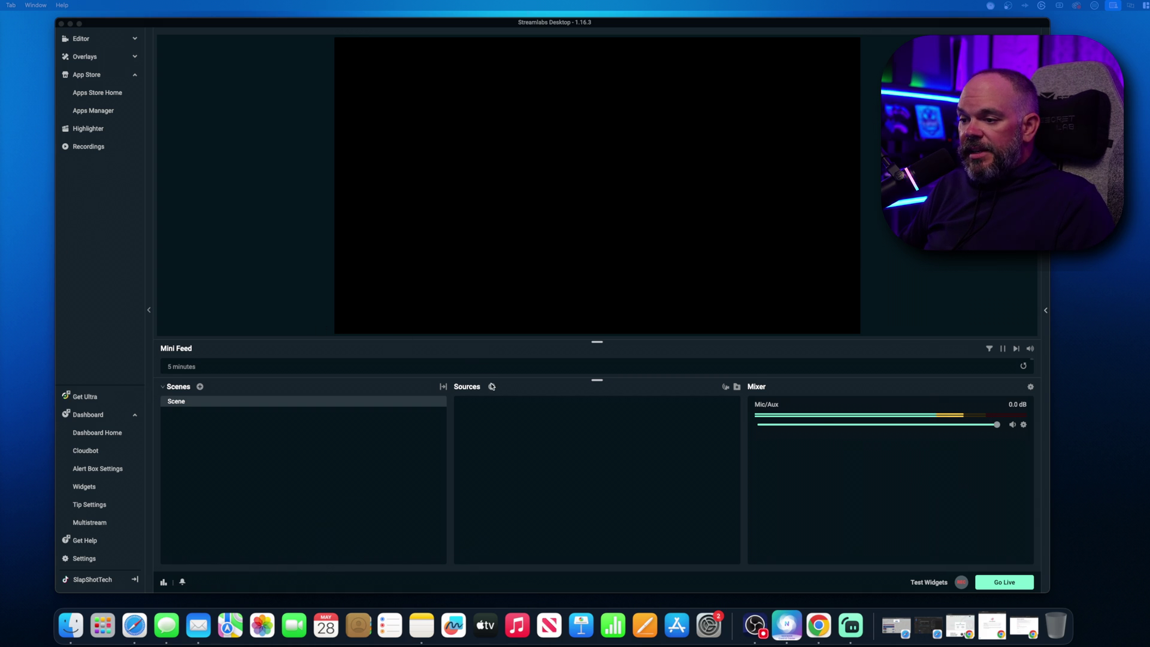
Add a new Video Capture Device source and confirm its name.
{"action": "left_click", "coordinate": [492, 387]}
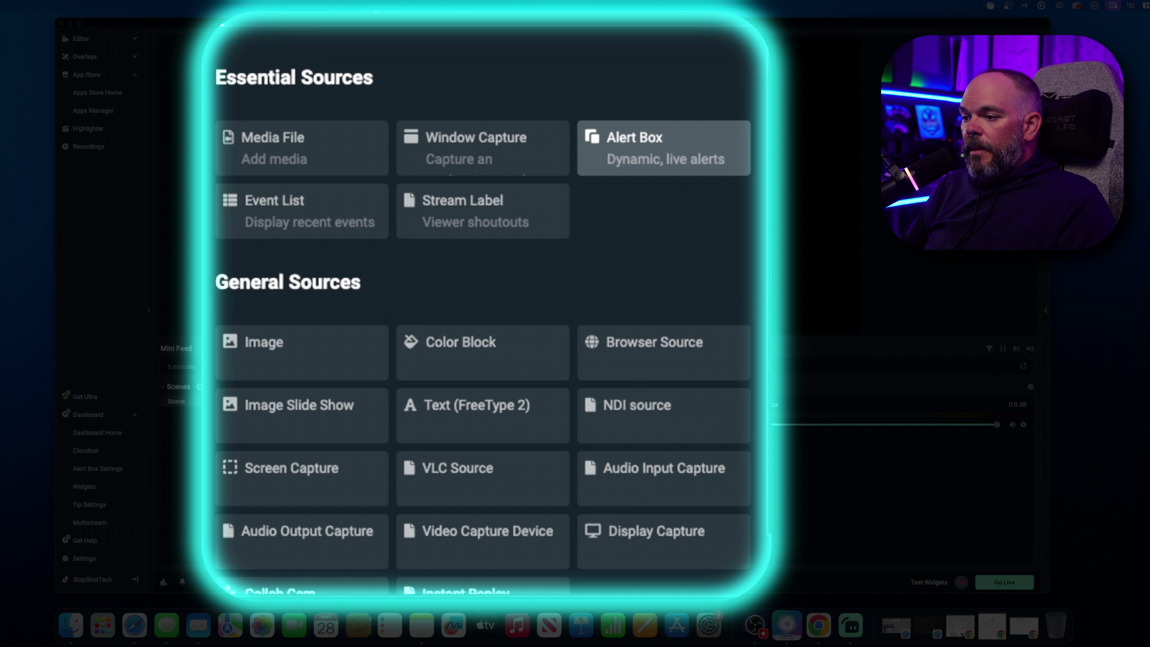
{"action": "scroll", "coordinate": [758, 359], "scroll_direction": "down", "scroll_amount": 2}
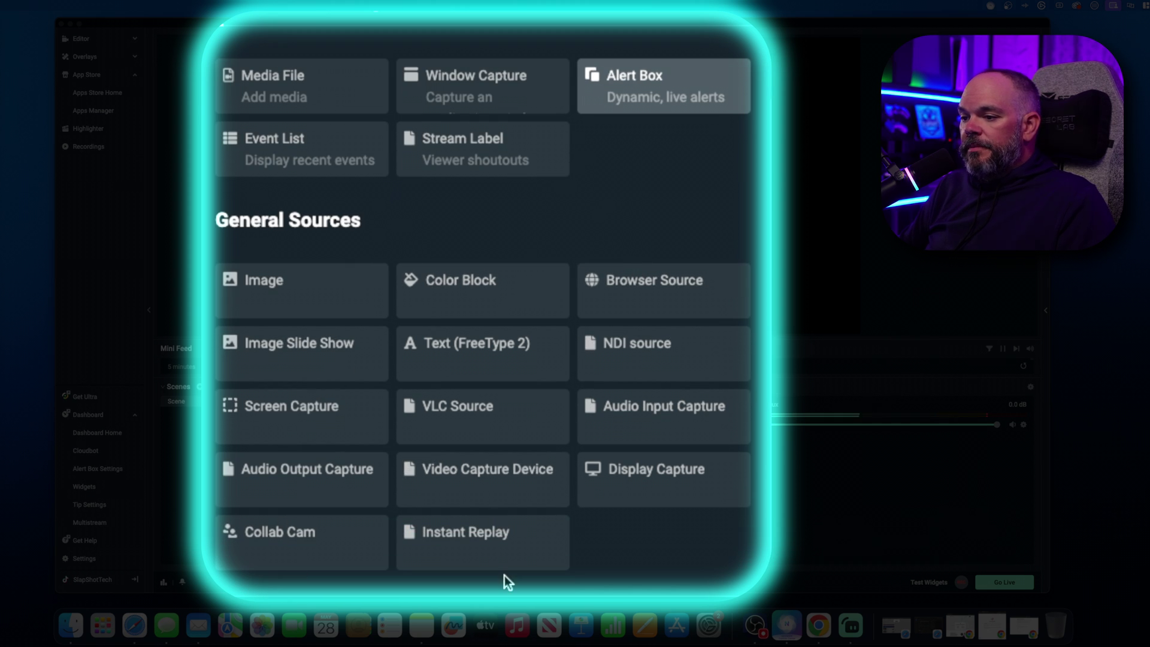
{"action": "left_click", "coordinate": [542, 478]}
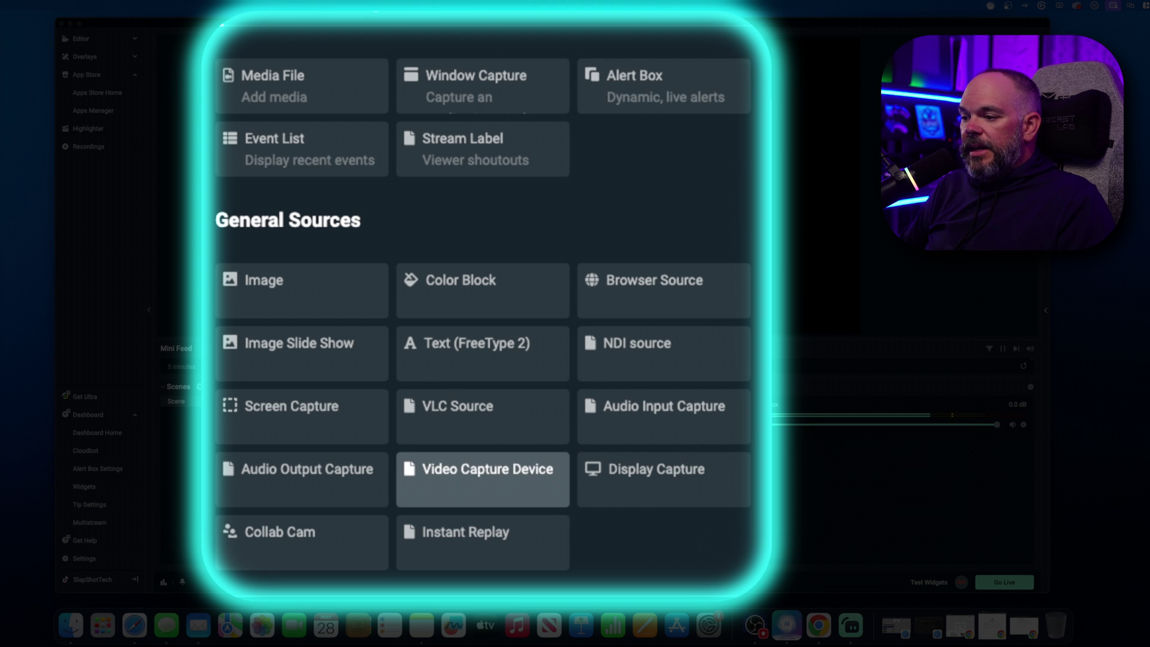
{"action": "left_click", "coordinate": [724, 457]}
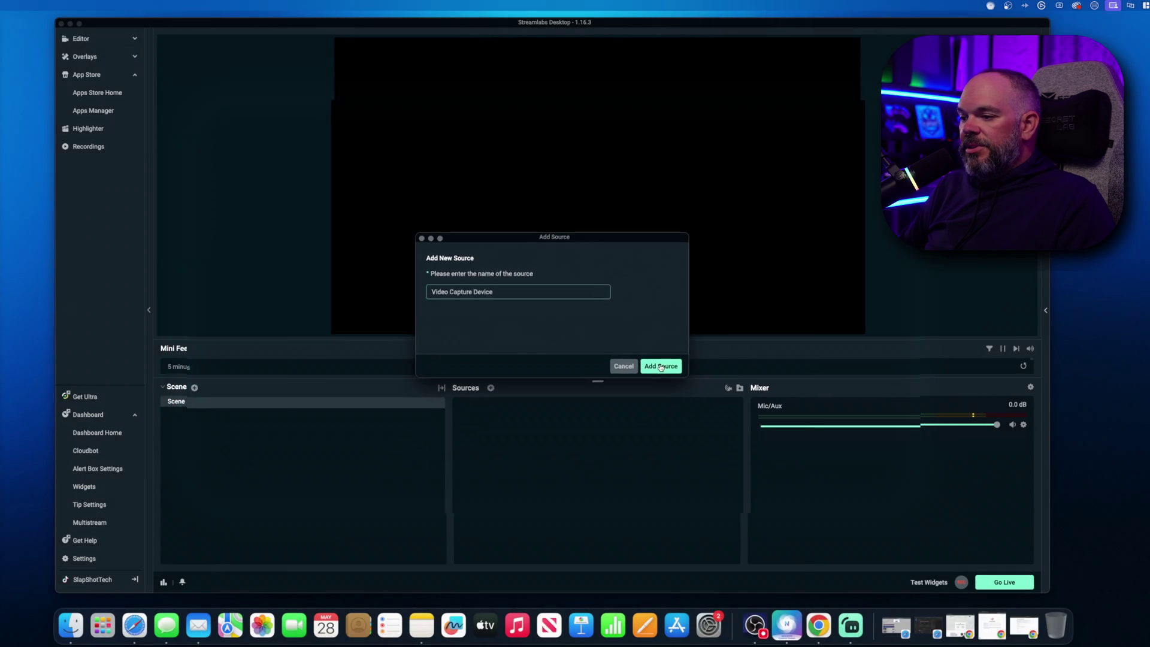
{"action": "left_click", "coordinate": [820, 455]}
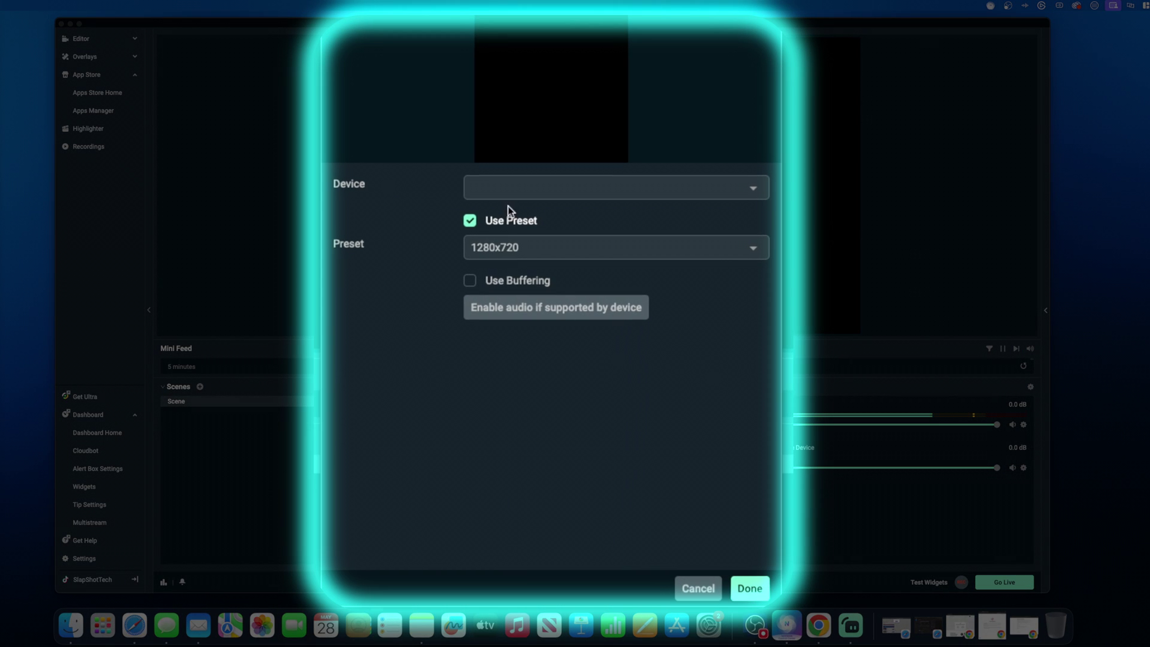
Set the source's device to Streamer X with the 3840x2160 preset.
{"action": "left_click", "coordinate": [527, 189]}
{"action": "left_click", "coordinate": [558, 247]}
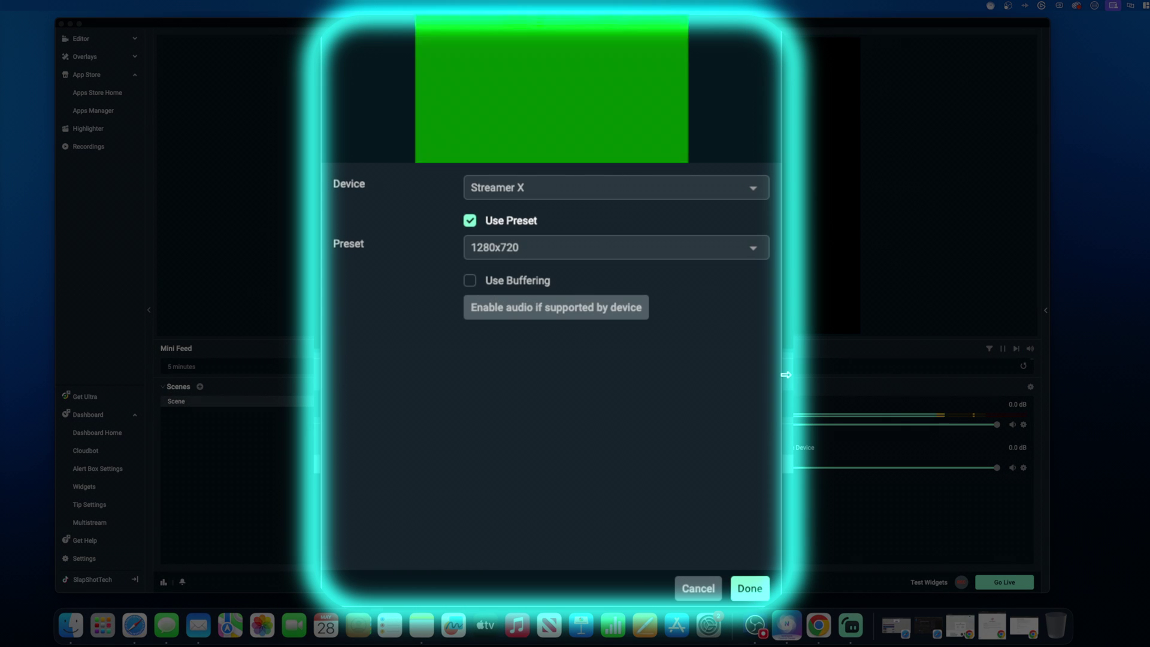
{"action": "left_click", "coordinate": [606, 248]}
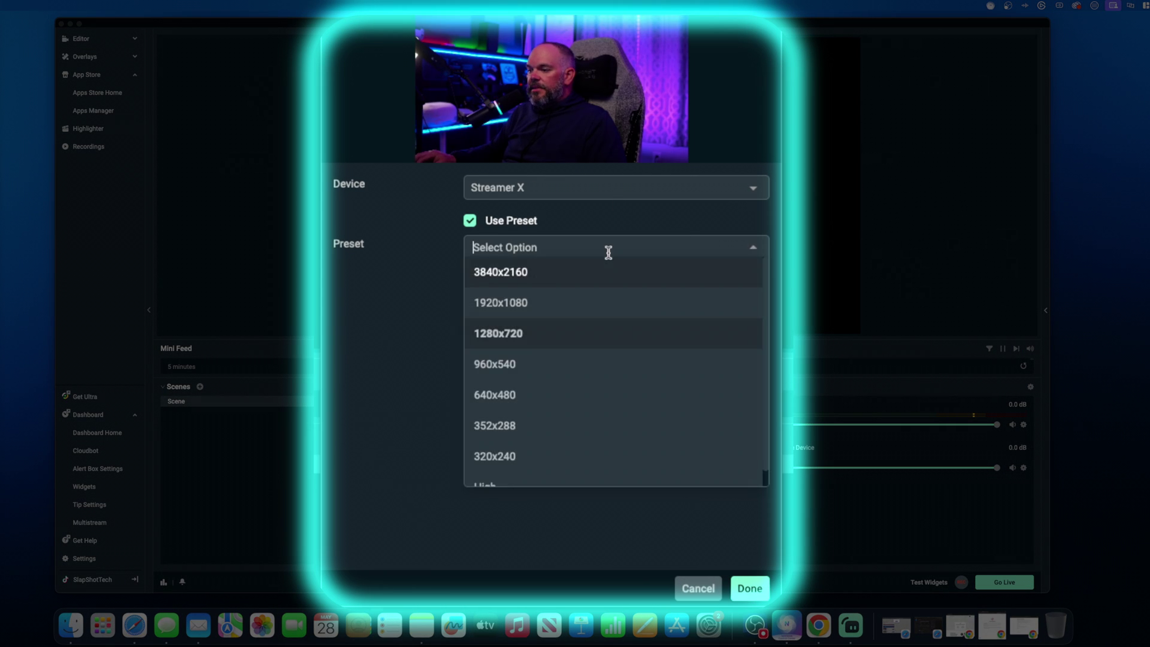
{"action": "left_click", "coordinate": [594, 281]}
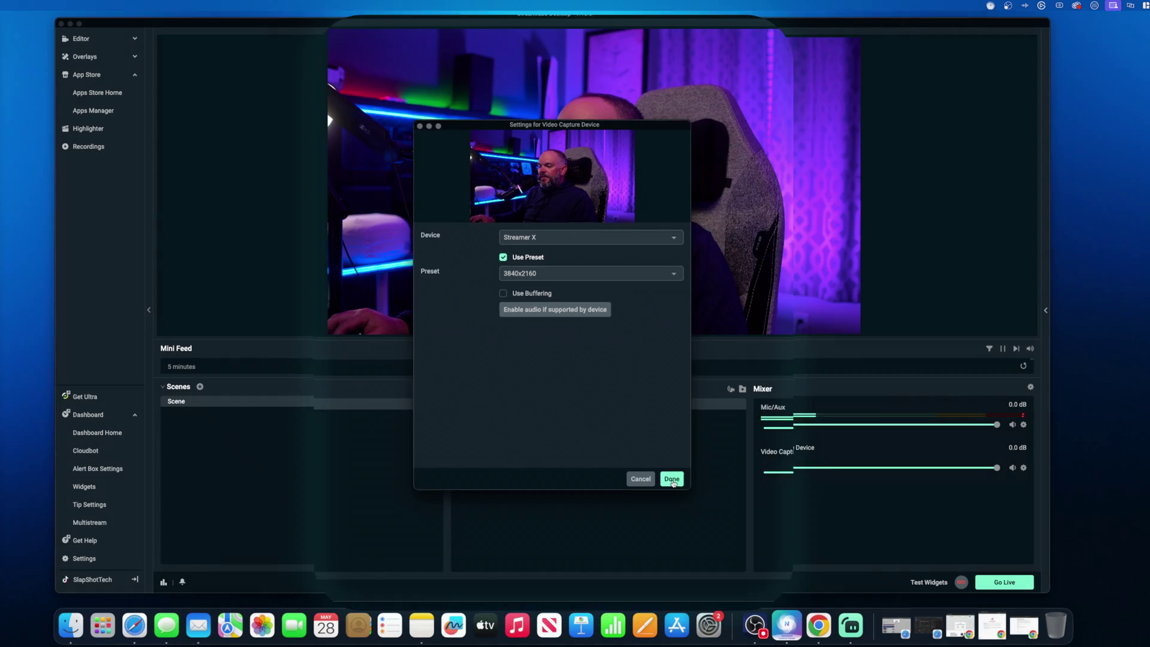
{"action": "left_click", "coordinate": [749, 588]}
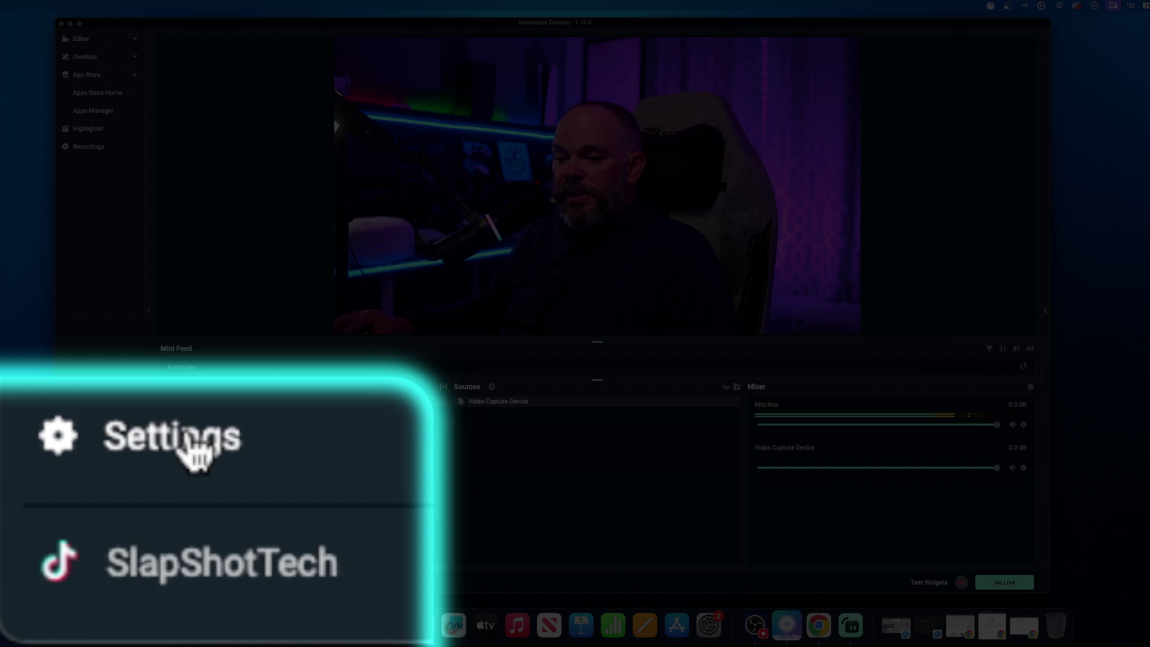
{"action": "left_click", "coordinate": [87, 560]}
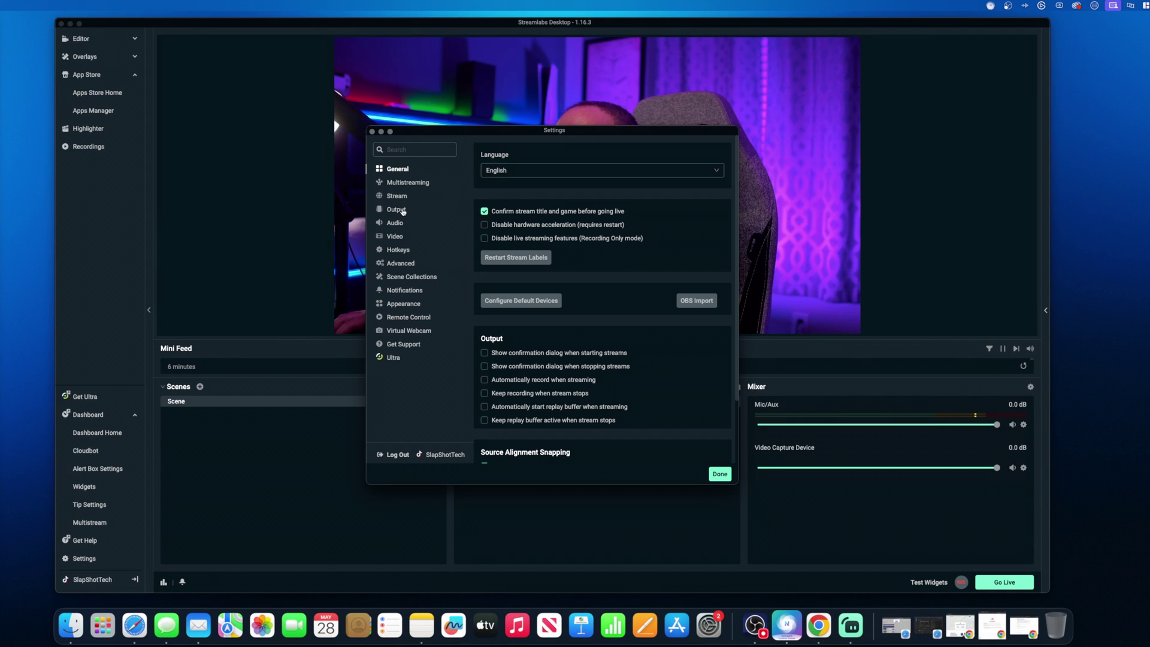
Check Enable Dual Output in the Video settings and close Settings.
{"action": "left_click", "coordinate": [403, 211]}
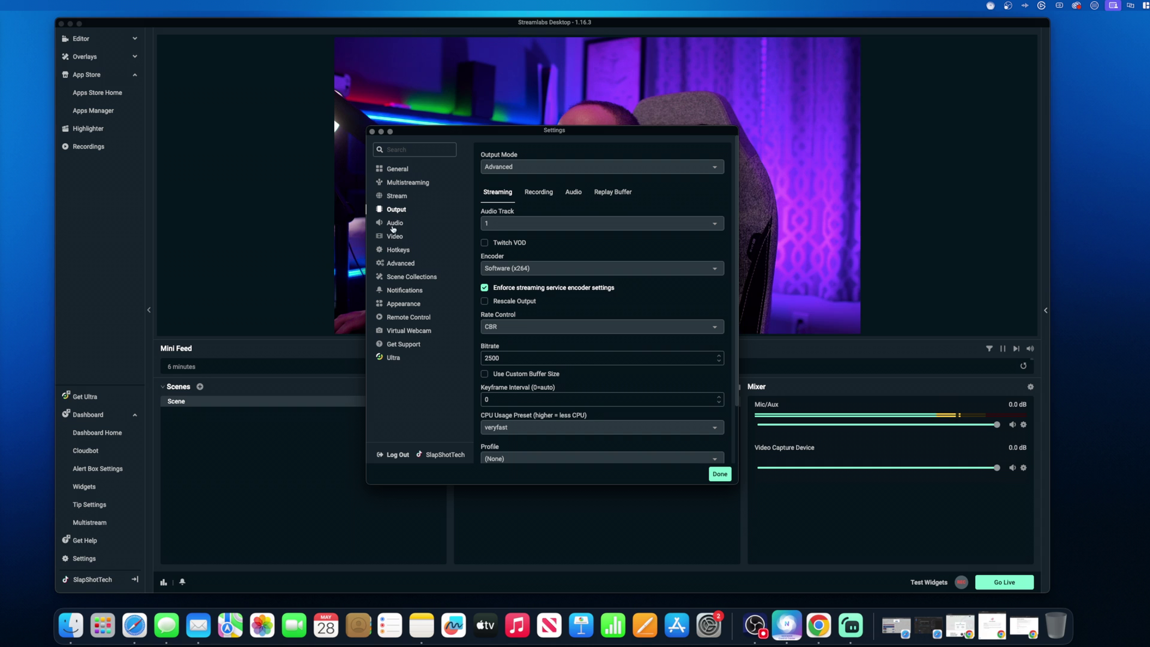
{"action": "left_click", "coordinate": [395, 236]}
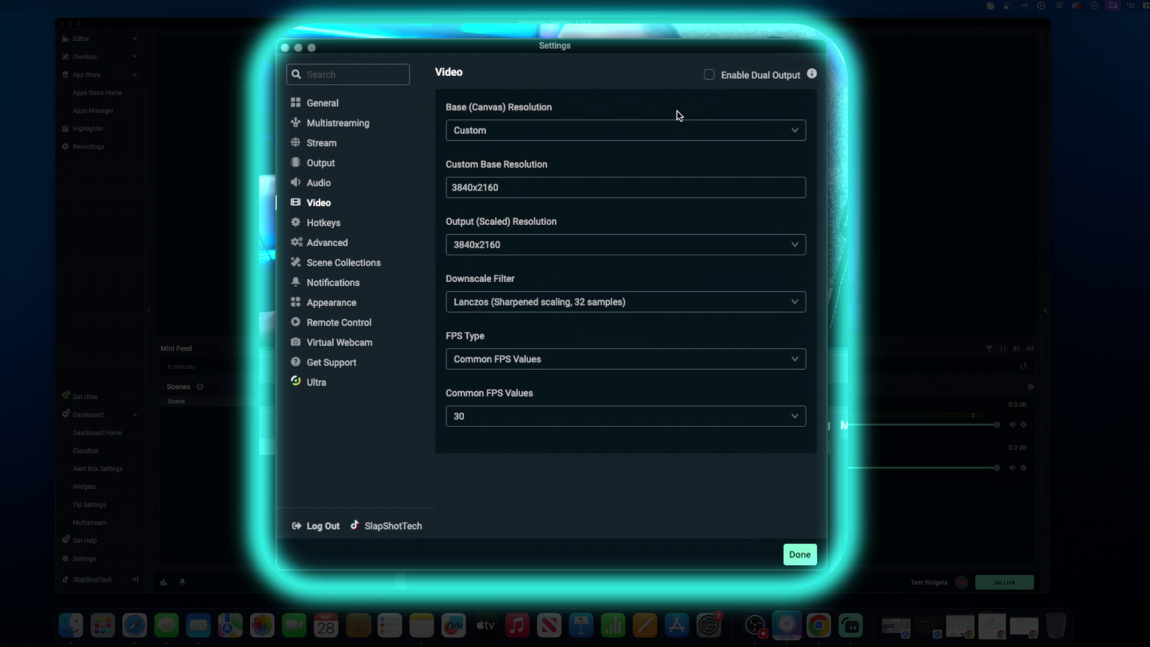
{"action": "left_click", "coordinate": [710, 76]}
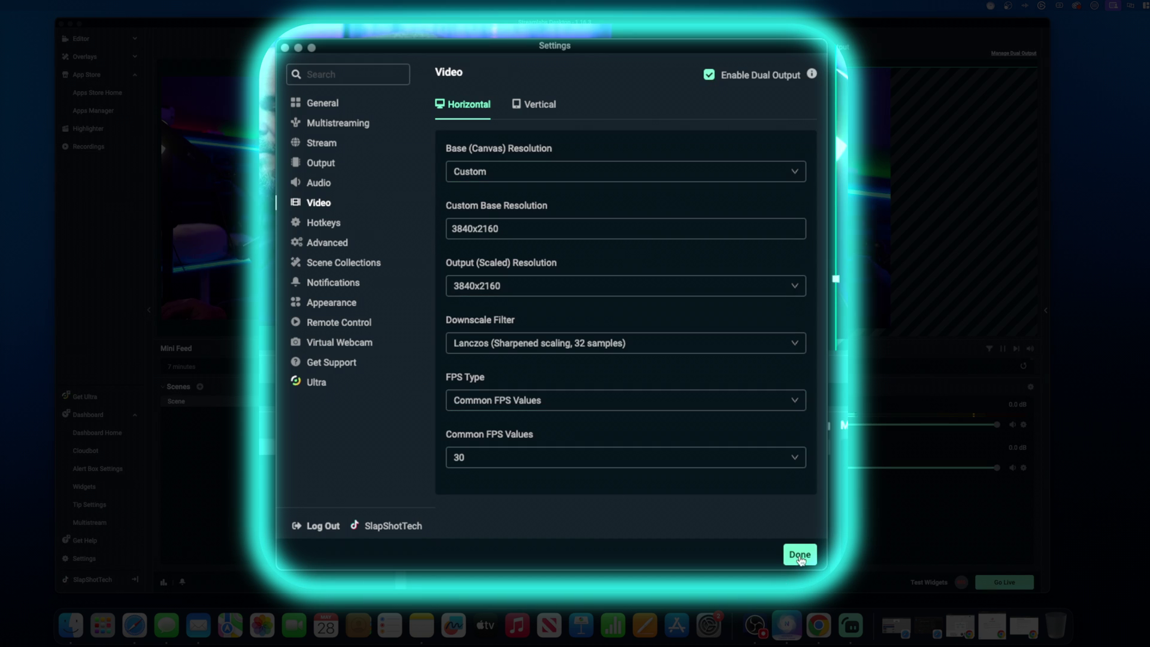
{"action": "left_click", "coordinate": [799, 554]}
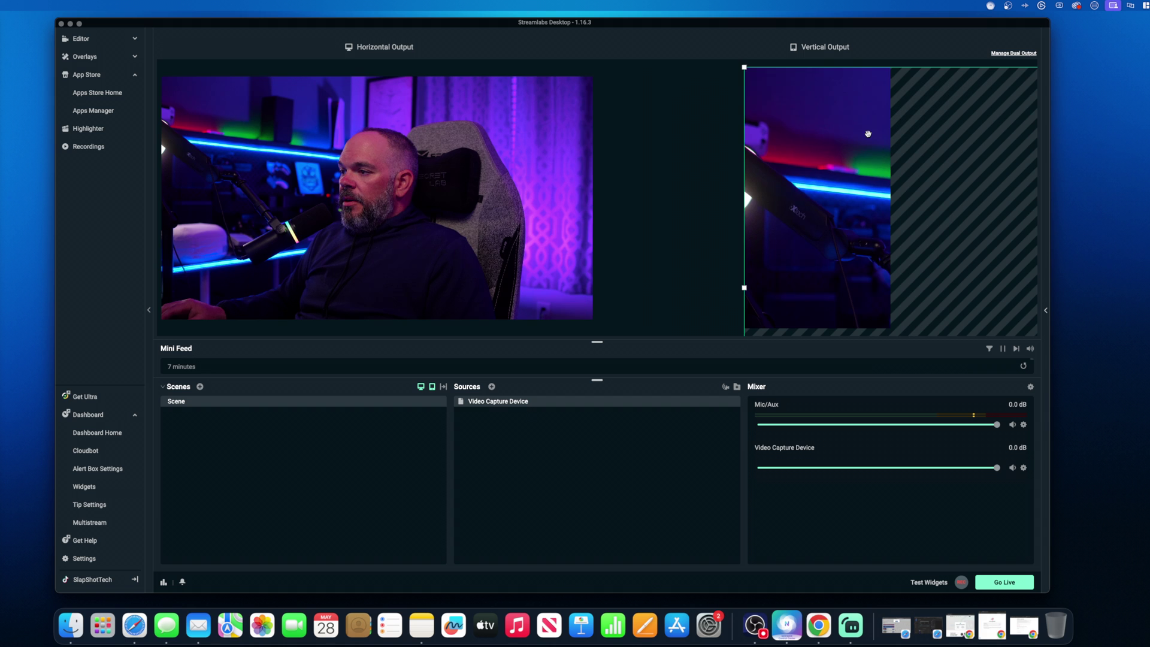
Scale and reposition the webcam in the Vertical Output until it fills the vertical canvas.
{"action": "left_click_drag", "start_coordinate": [744, 67], "coordinate": [726, 117]}
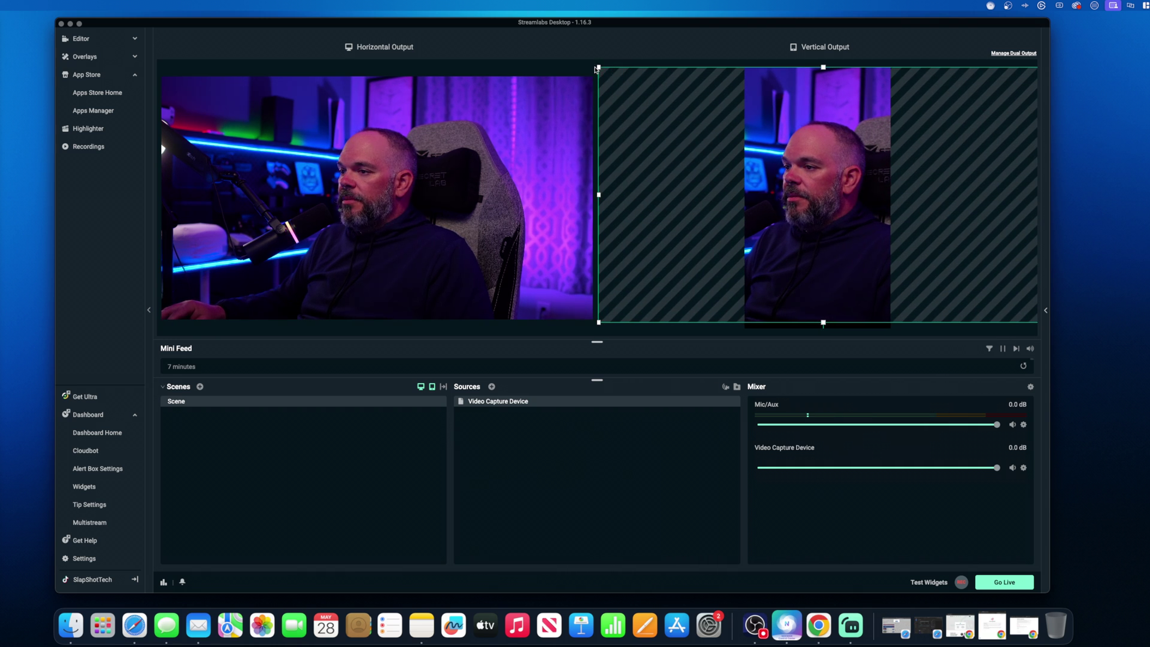
{"action": "left_click_drag", "start_coordinate": [598, 68], "coordinate": [618, 77]}
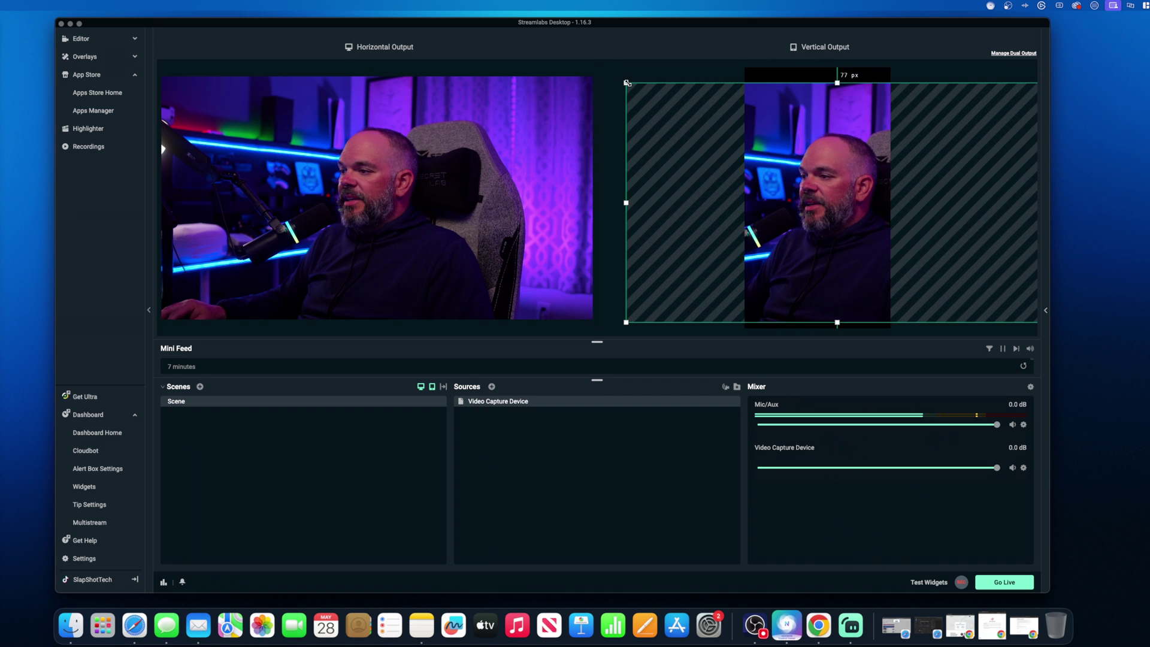
{"action": "left_click_drag", "start_coordinate": [1036, 323], "coordinate": [972, 264]}
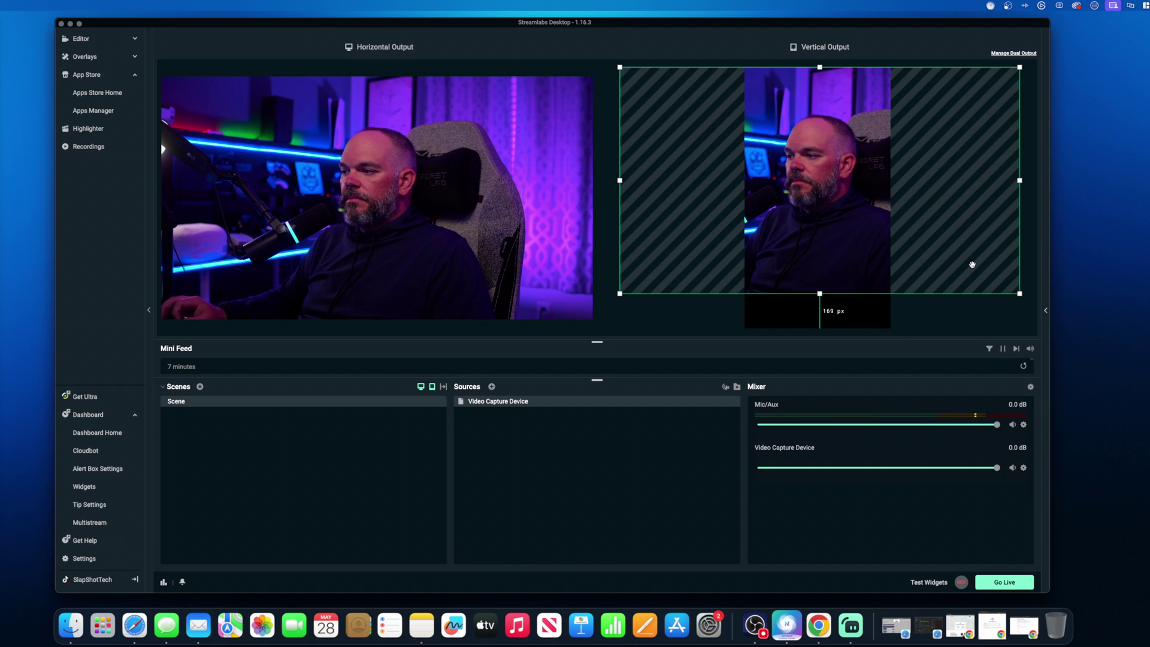
{"action": "mouse_move", "coordinate": [972, 264]}
{"action": "left_mouse_down"}
{"action": "mouse_move", "coordinate": [978, 274]}
{"action": "mouse_move", "coordinate": [975, 259]}
{"action": "left_mouse_up"}
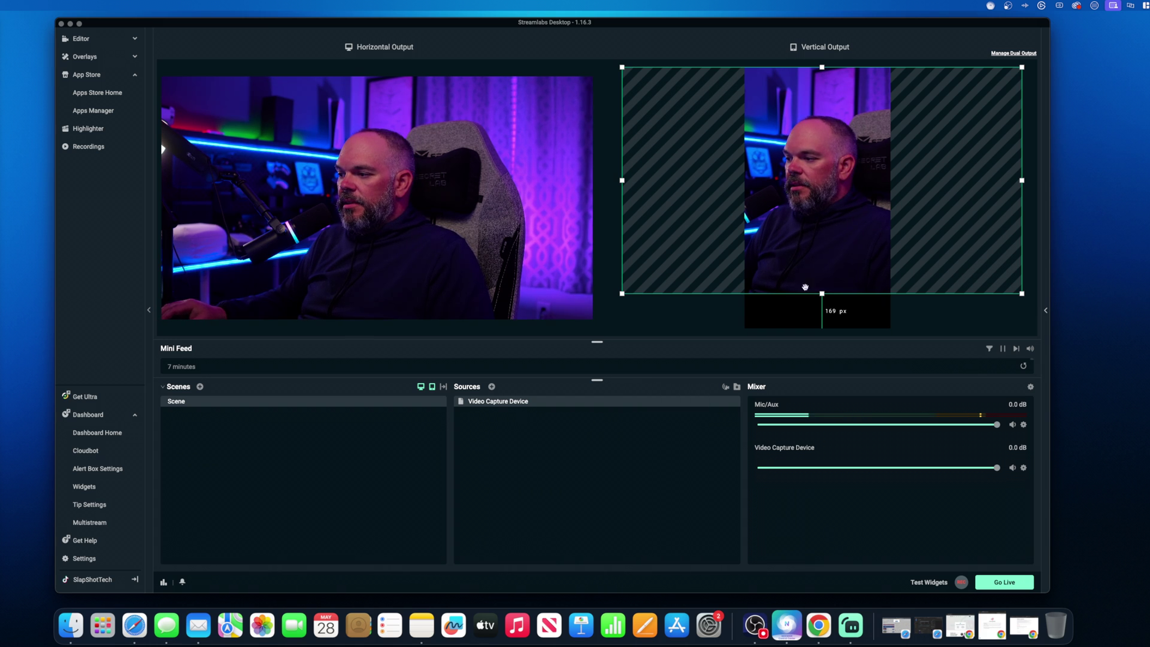
{"action": "left_click_drag", "start_coordinate": [822, 295], "coordinate": [828, 327]}
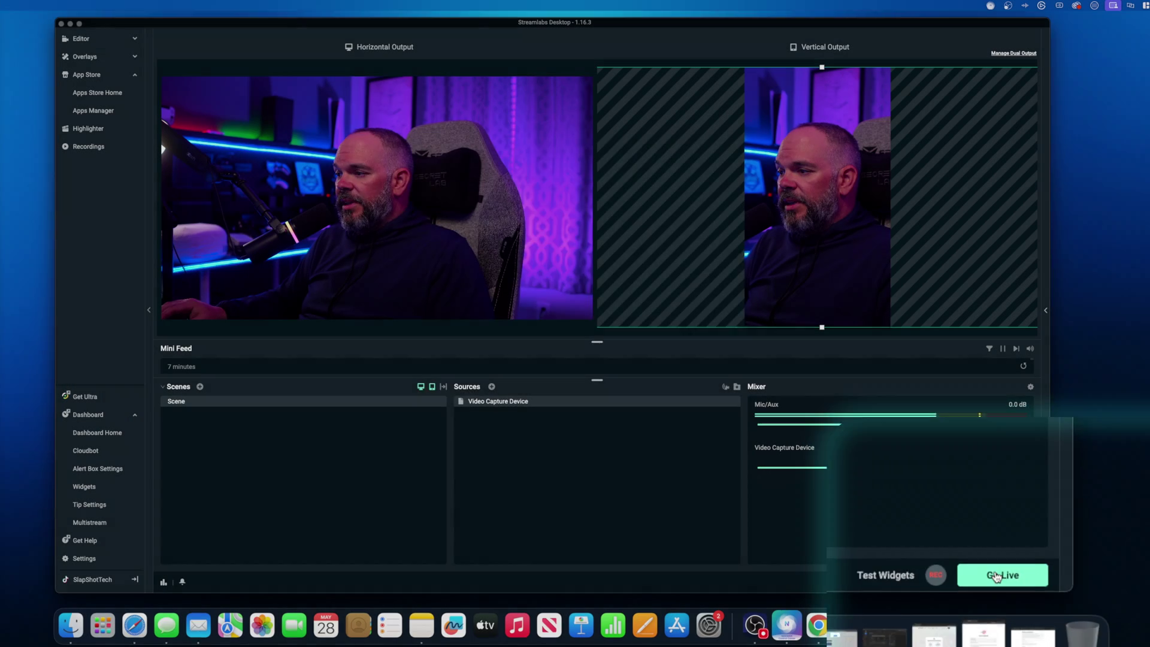
In the go-live setup, add YouTube from the Add Destination list as a second destination.
{"action": "left_click", "coordinate": [1000, 582]}
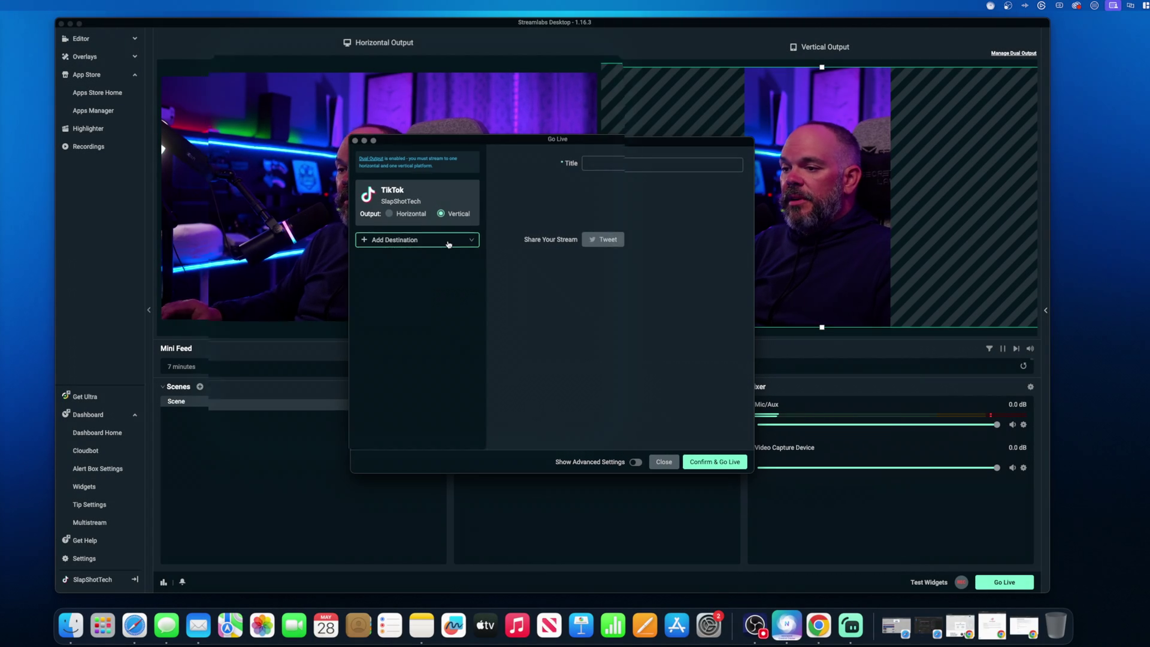
{"action": "left_click", "coordinate": [448, 244]}
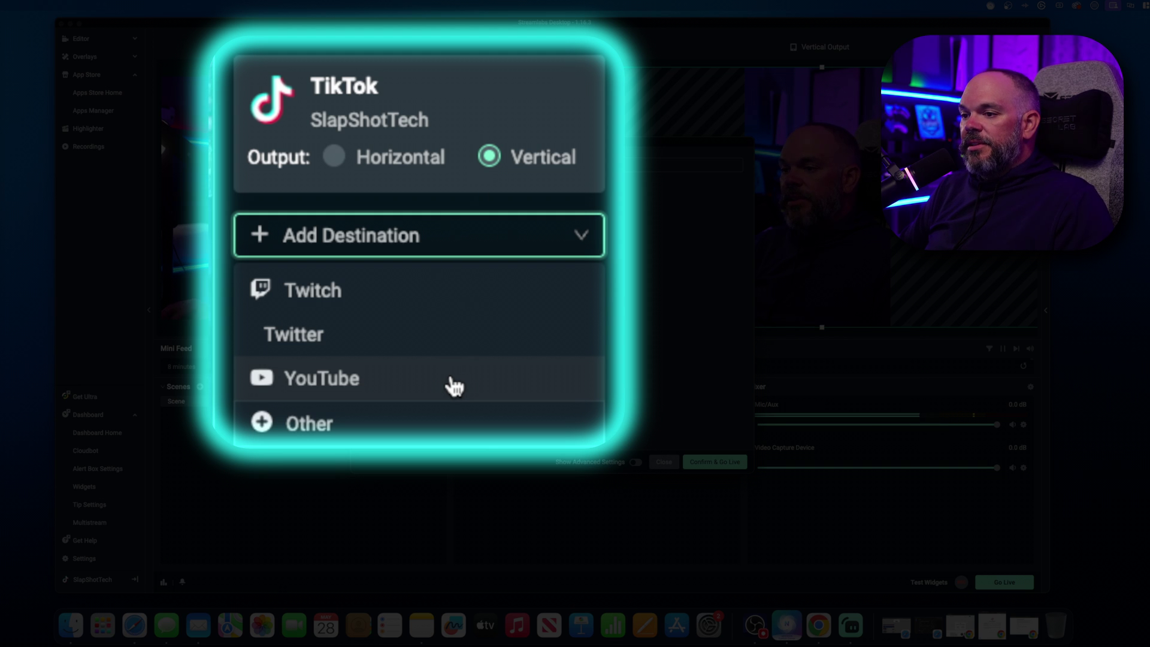
{"action": "left_click", "coordinate": [454, 386]}
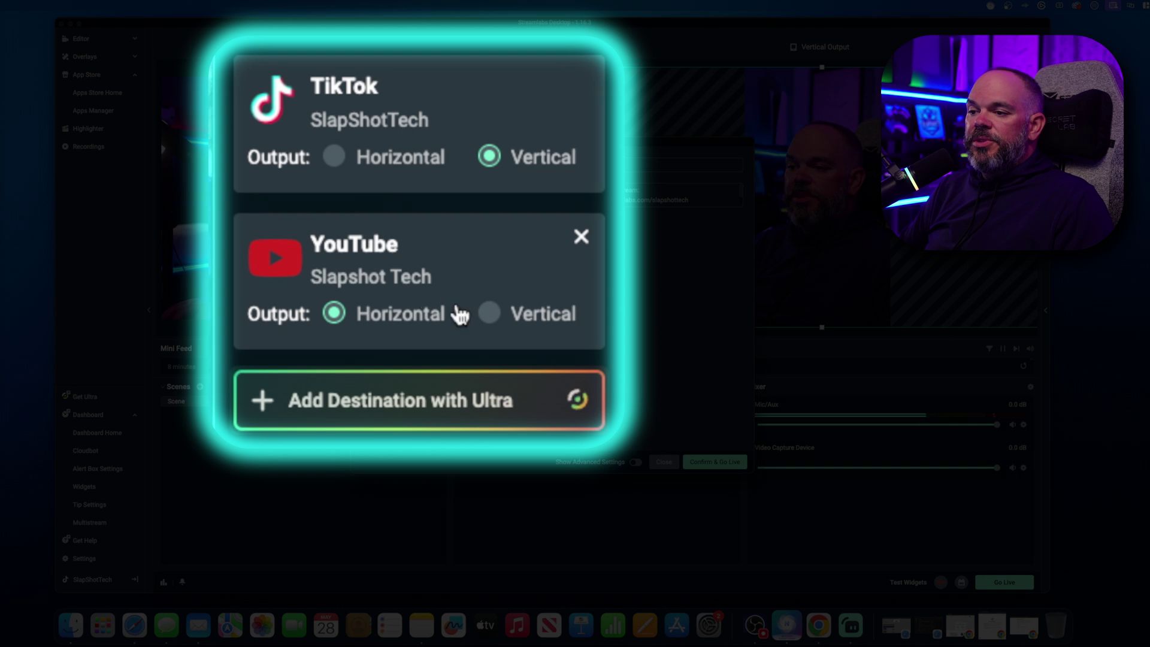
Try the vertical output on YouTube, return it to horizontal, and set TikTok to horizontal.
{"action": "left_click", "coordinate": [490, 314]}
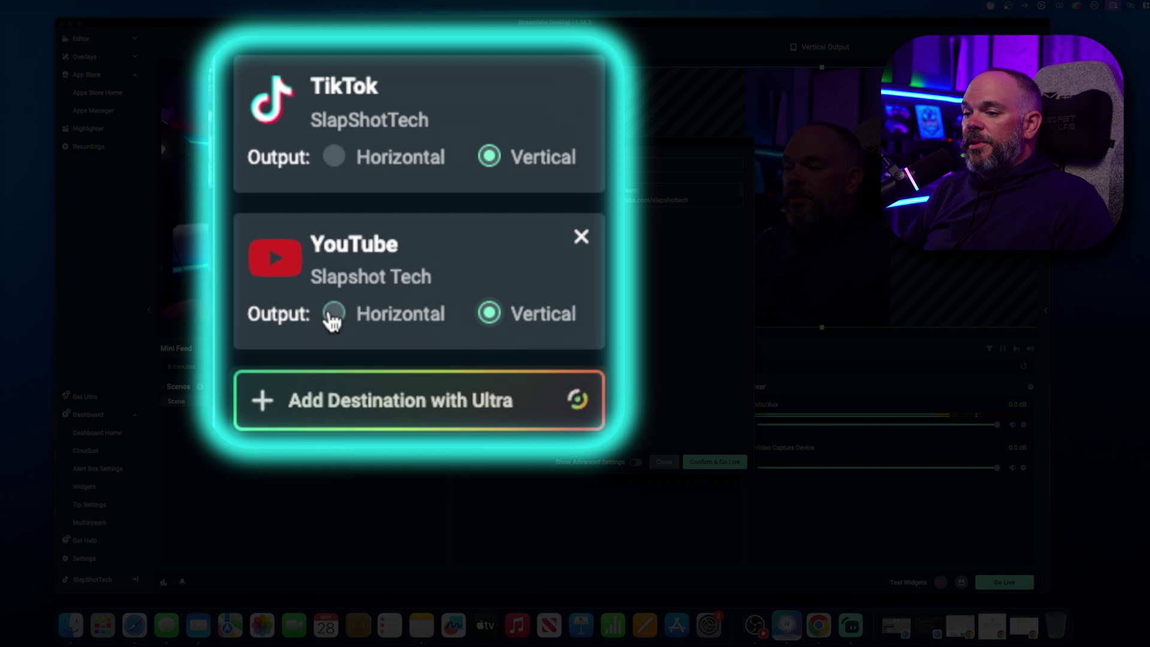
{"action": "left_click", "coordinate": [334, 313]}
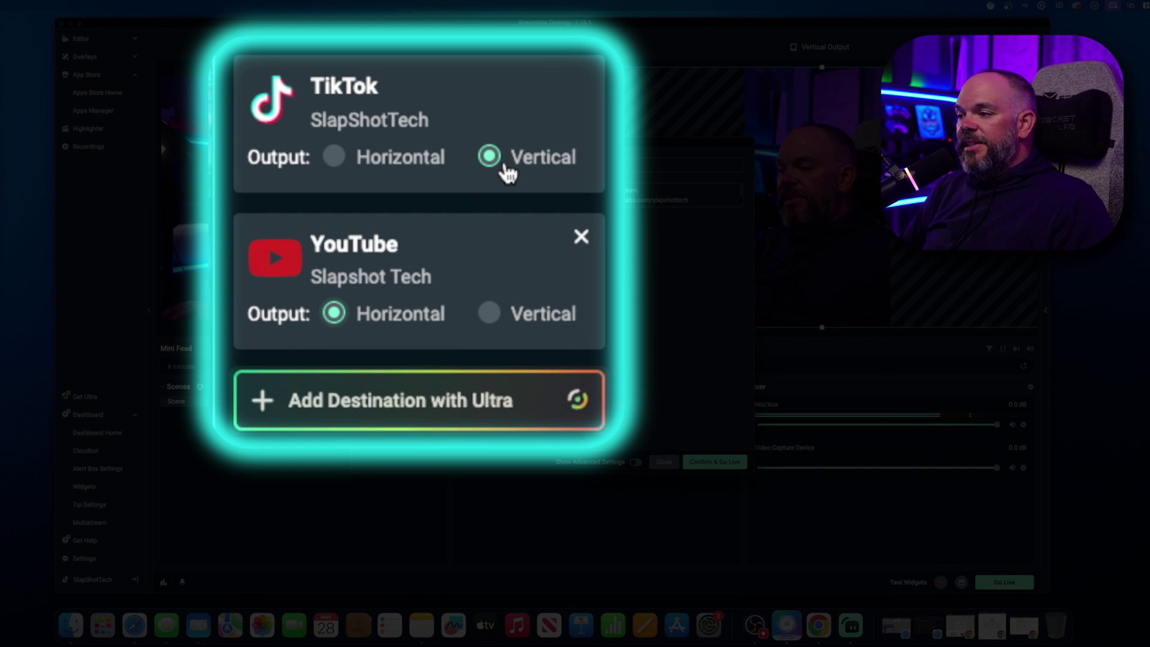
{"action": "left_click", "coordinate": [335, 156]}
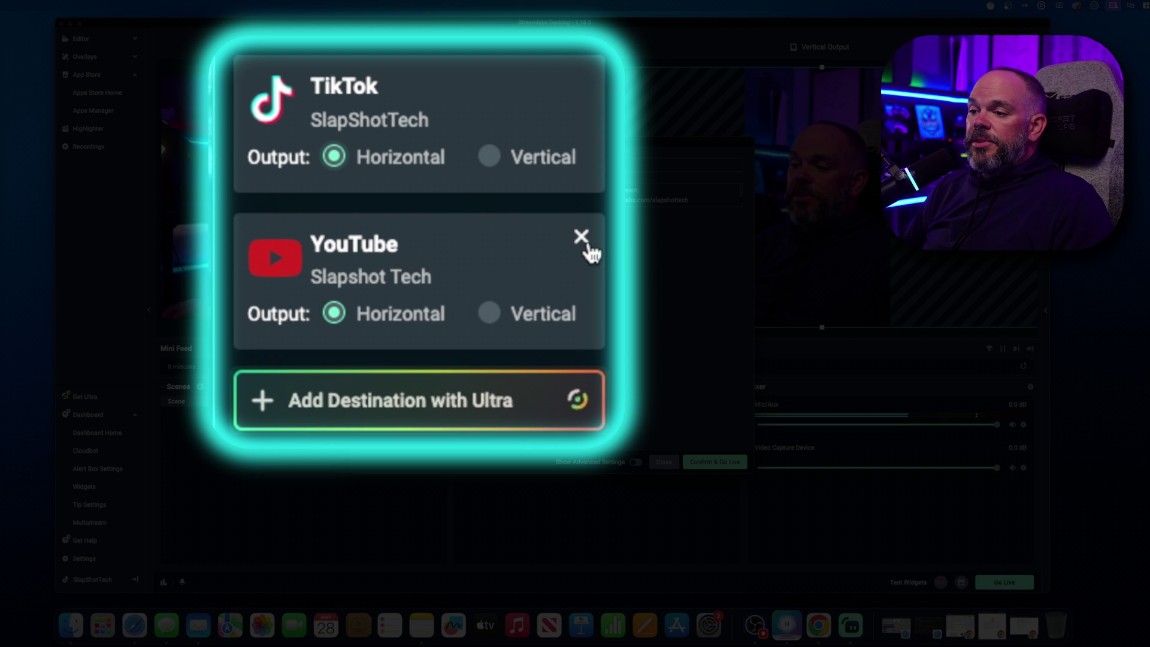
Replace the YouTube destination with Twitch, leaving both Twitch and TikTok on horizontal output.
{"action": "left_click", "coordinate": [581, 237]}
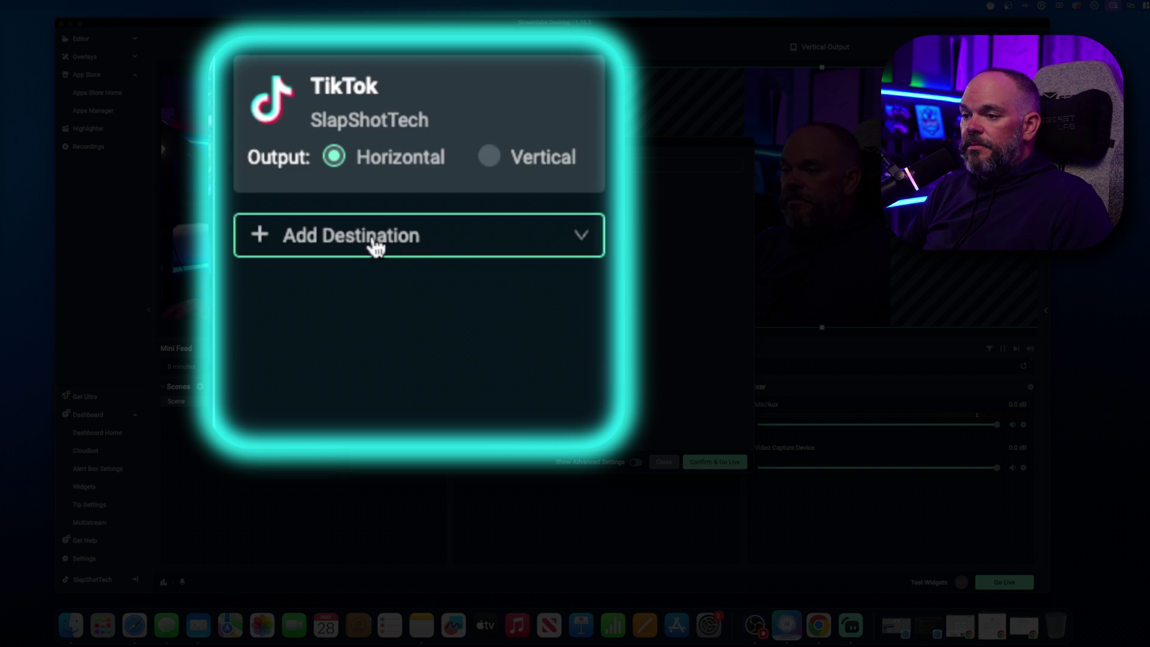
{"action": "left_click", "coordinate": [375, 243]}
{"action": "left_click", "coordinate": [431, 295]}
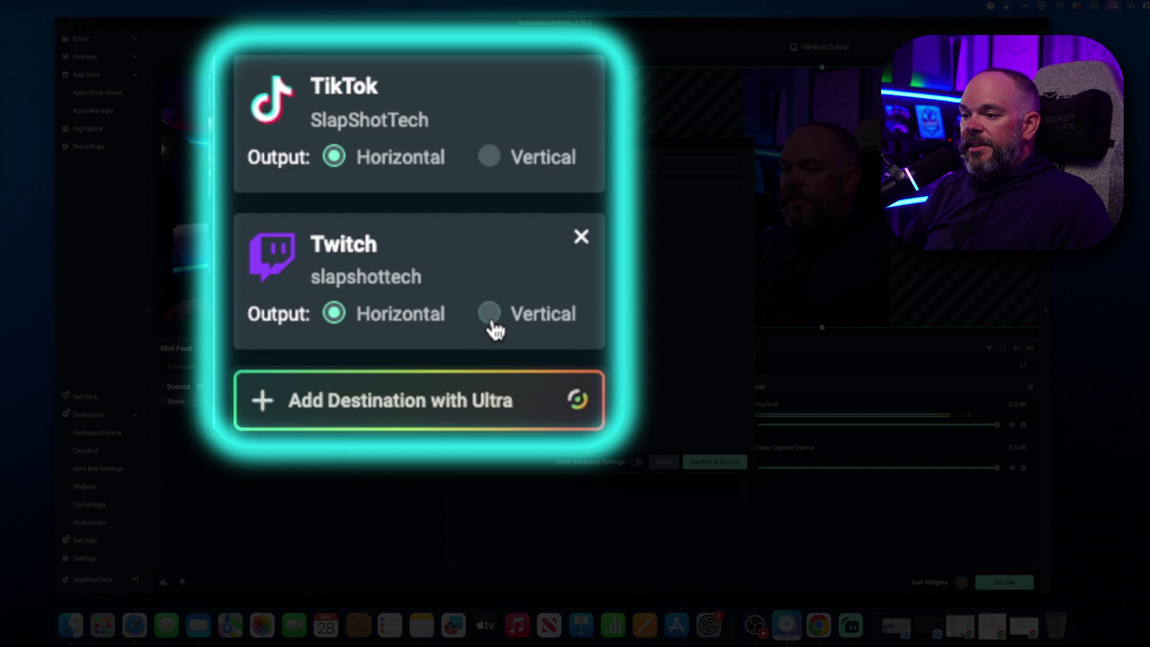
{"action": "left_click", "coordinate": [489, 315]}
{"action": "left_click", "coordinate": [361, 326]}
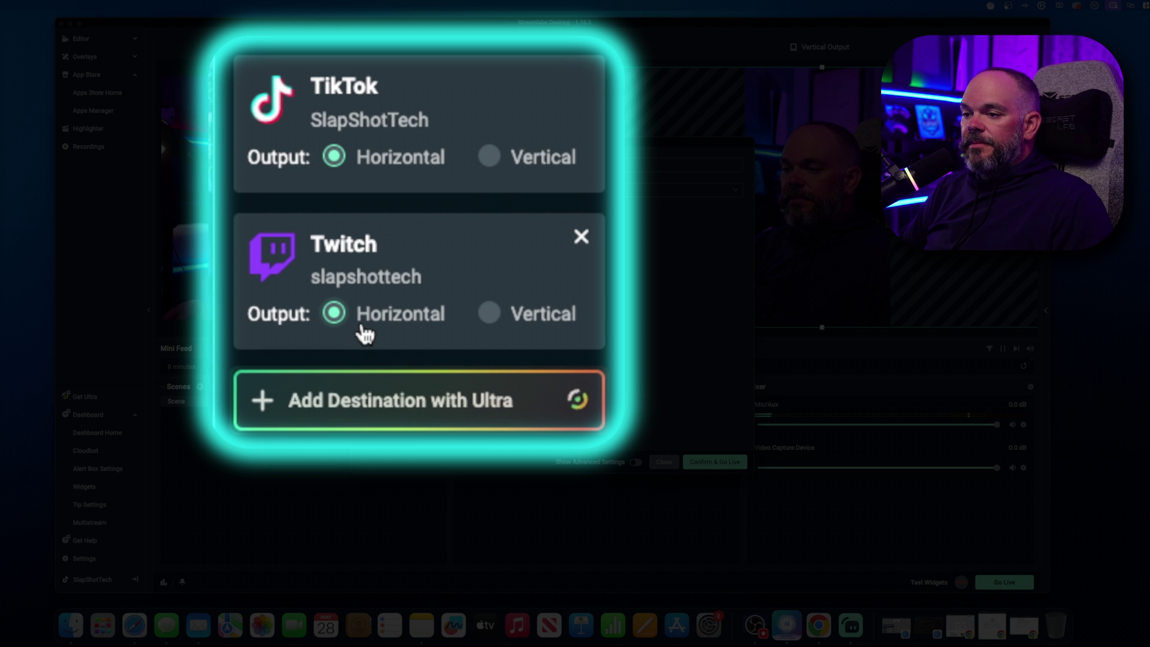
{"action": "left_click", "coordinate": [524, 171]}
{"action": "left_click", "coordinate": [398, 162]}
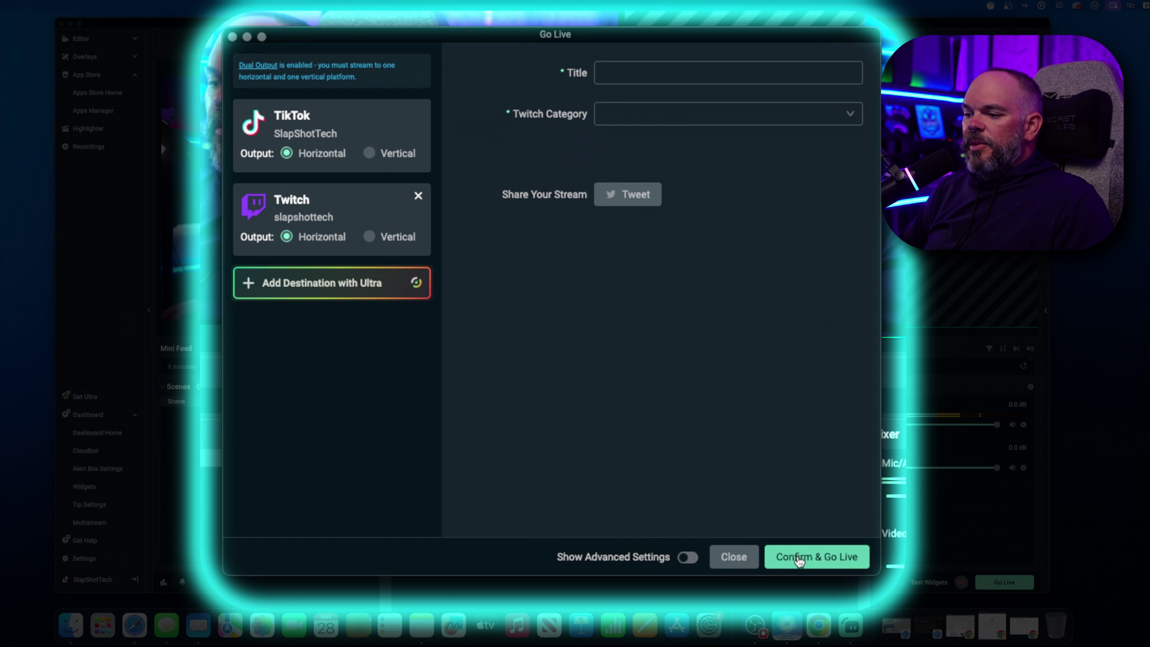
Turn on Show Advanced Settings to reveal the per-platform stream settings.
{"action": "left_click", "coordinate": [688, 558]}
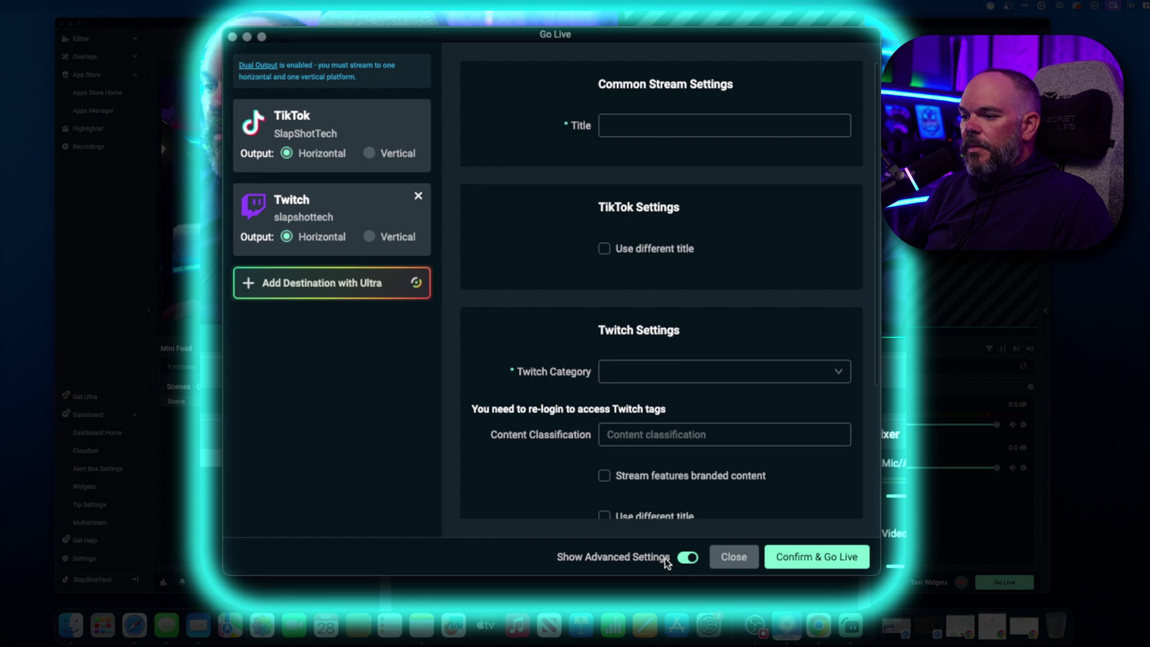
{"action": "scroll", "coordinate": [598, 462], "scroll_direction": "down", "scroll_amount": 5}
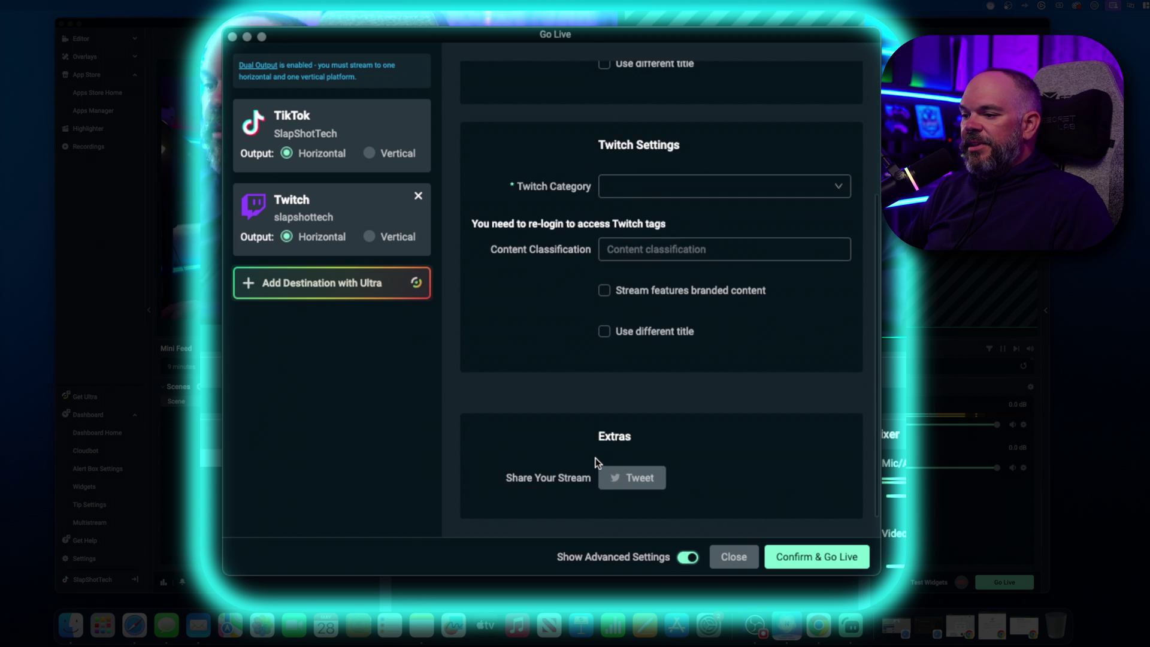
{"action": "scroll", "coordinate": [598, 462], "scroll_direction": "up", "scroll_amount": 5}
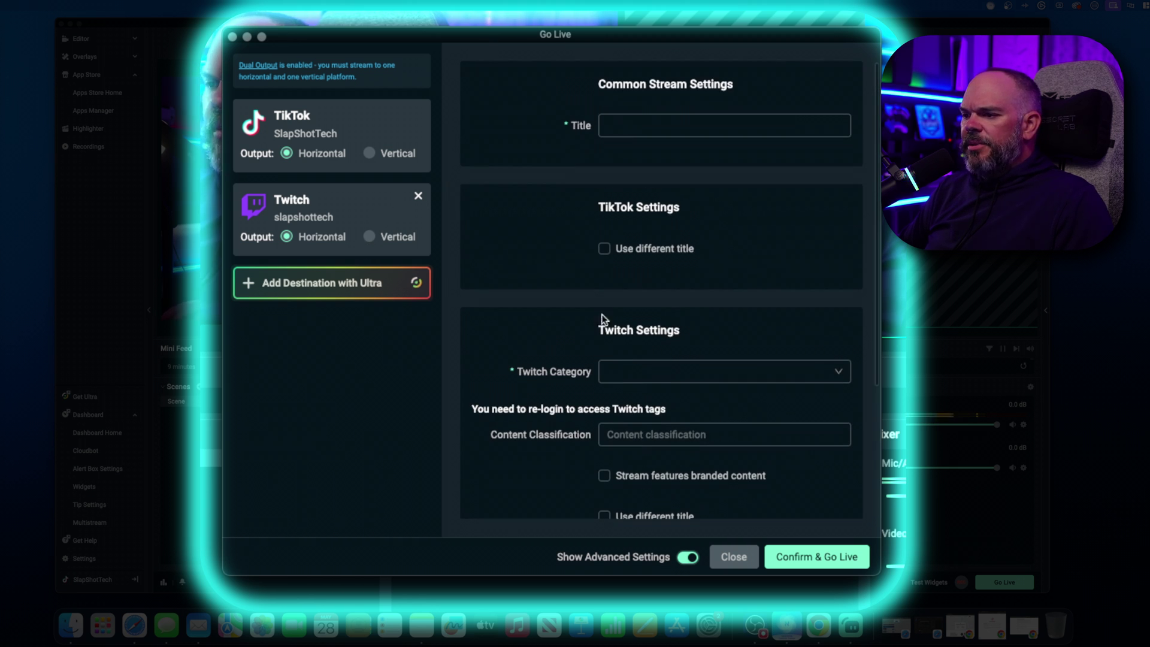
{"action": "scroll", "coordinate": [602, 319], "scroll_direction": "down", "scroll_amount": 5}
Remove the Twitch destination and add YouTube as the second destination.
{"action": "left_click", "coordinate": [418, 196]}
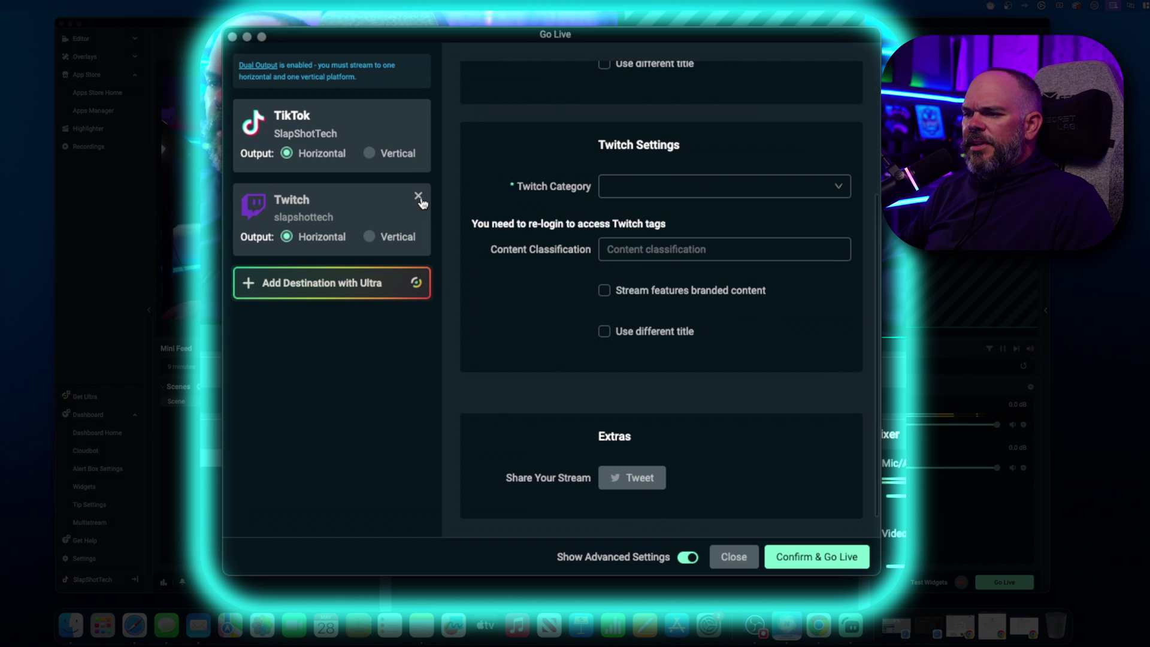
{"action": "left_click", "coordinate": [334, 199]}
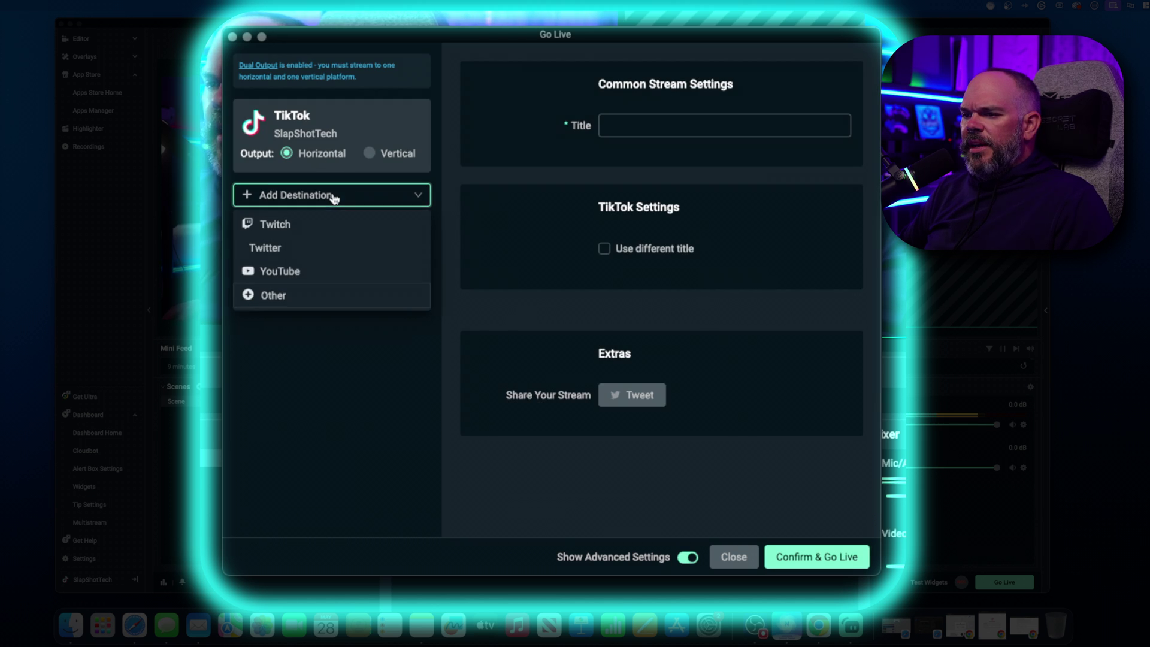
{"action": "left_click", "coordinate": [343, 272]}
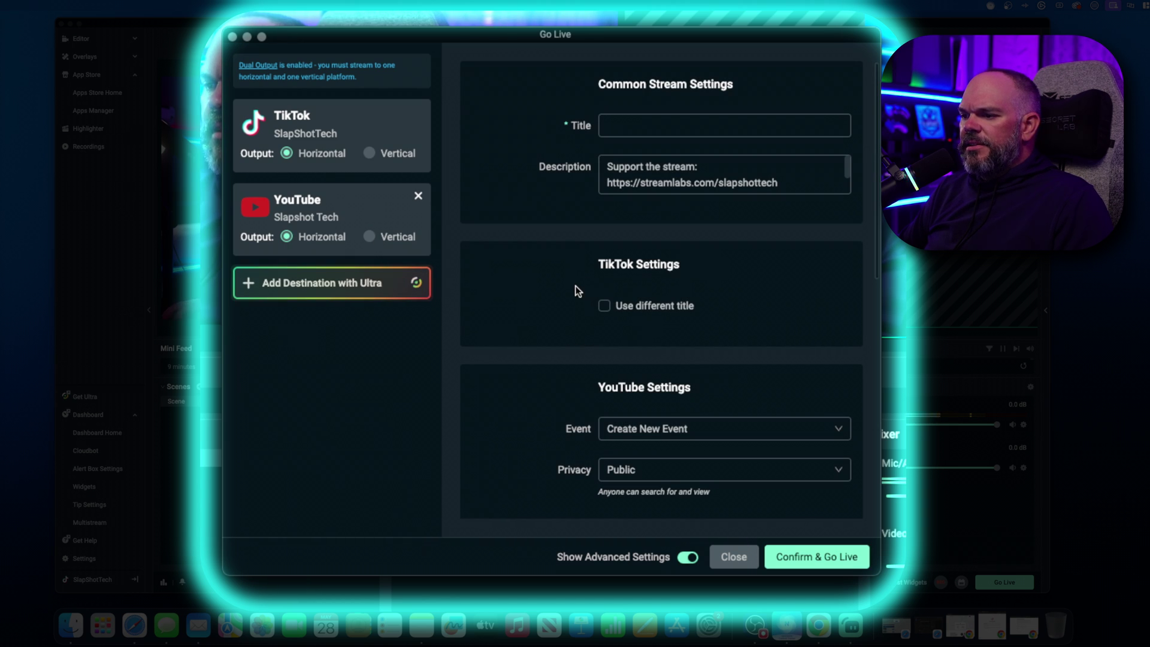
{"action": "scroll", "coordinate": [690, 469], "scroll_direction": "down", "scroll_amount": 5}
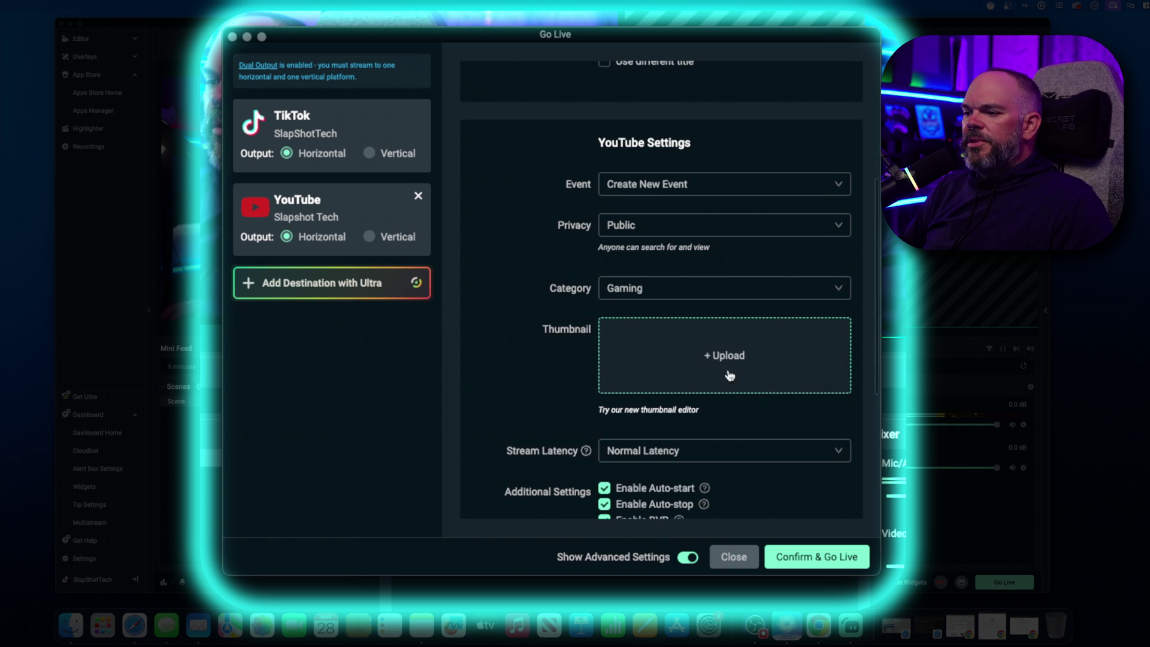
{"action": "scroll", "coordinate": [744, 400], "scroll_direction": "down", "scroll_amount": 5}
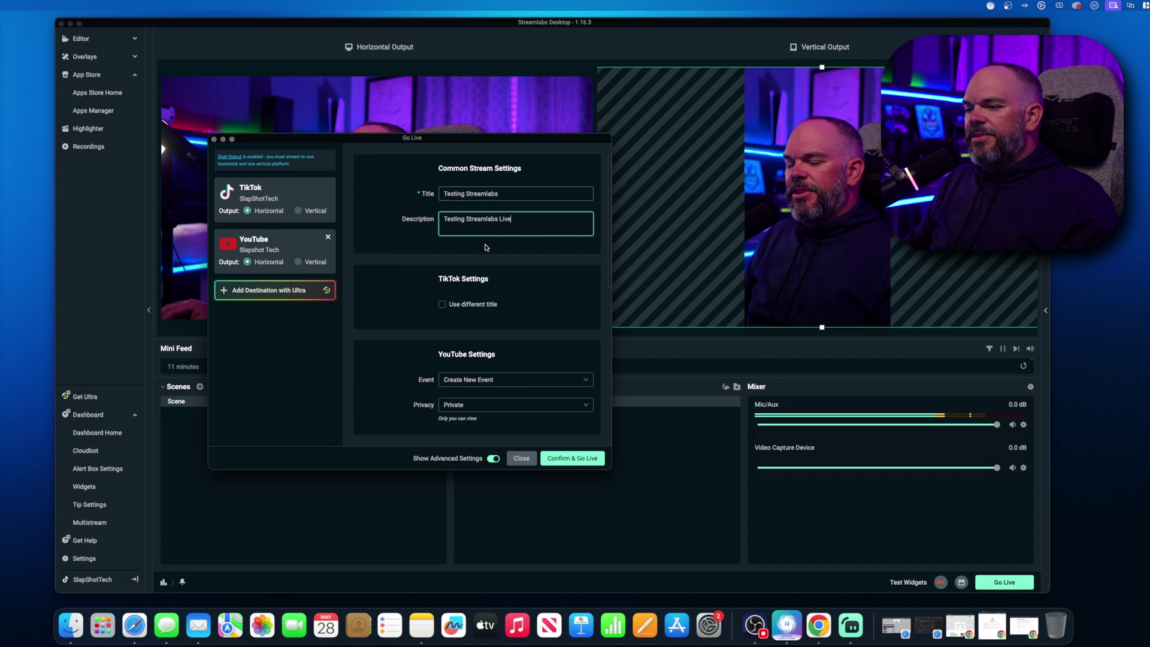
Keep one shared stream title instead of a separate TikTok title.
{"action": "scroll", "coordinate": [474, 224], "scroll_direction": "down", "scroll_amount": 2}
{"action": "scroll", "coordinate": [474, 224], "scroll_direction": "down", "scroll_amount": 2}
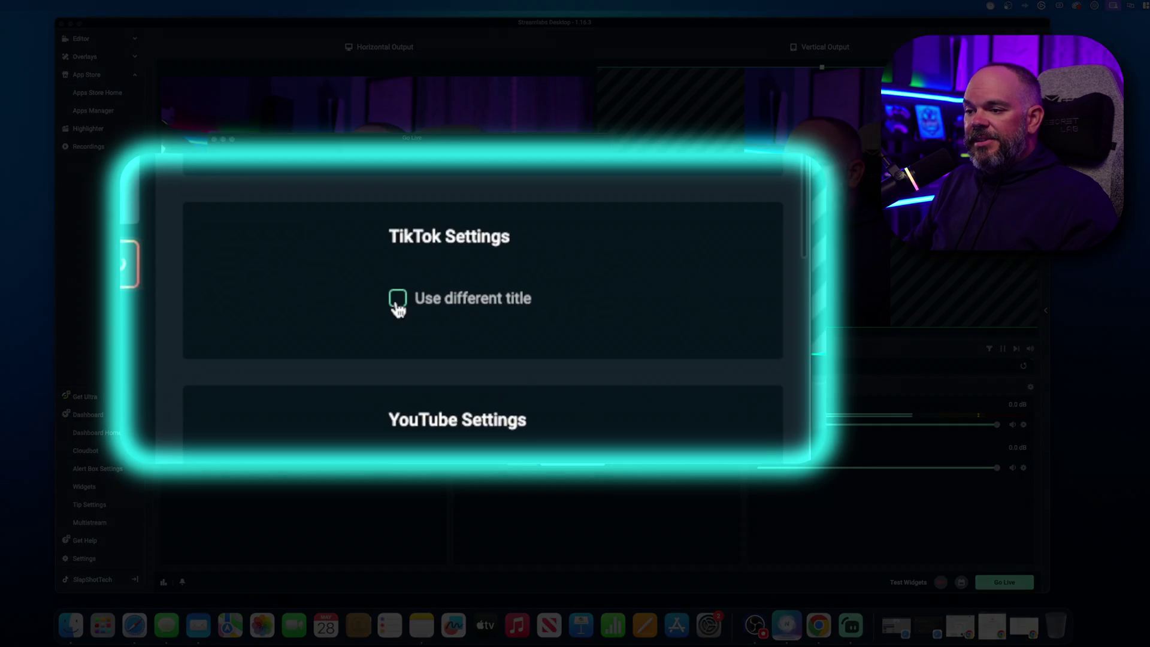
{"action": "left_click", "coordinate": [398, 300]}
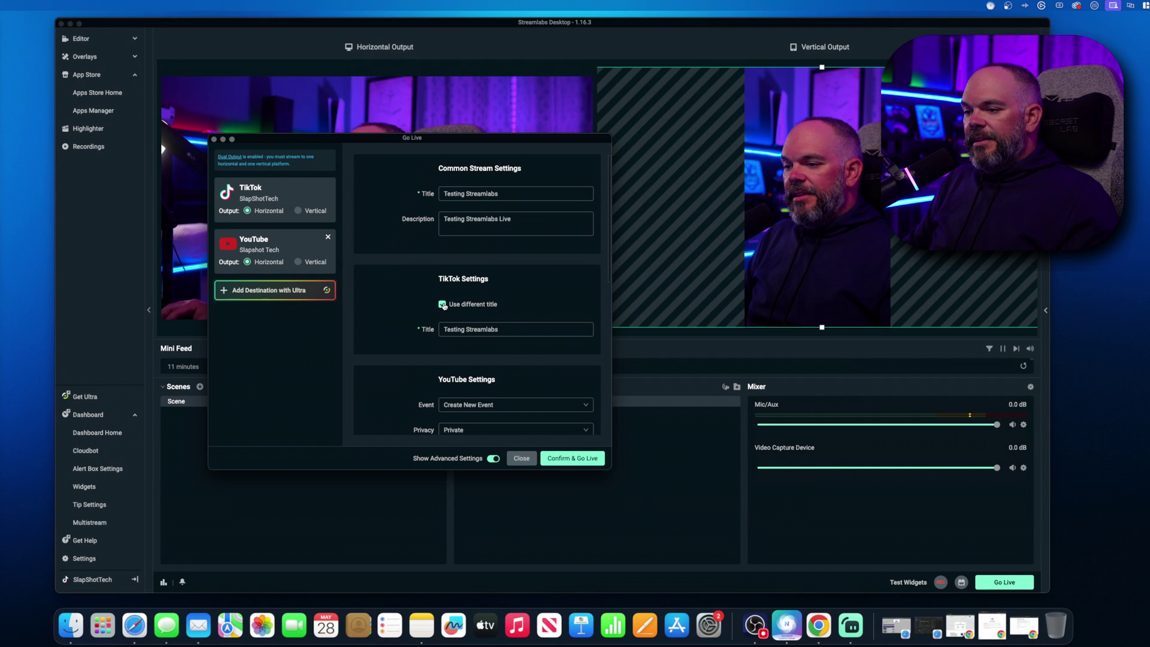
{"action": "left_click", "coordinate": [442, 303]}
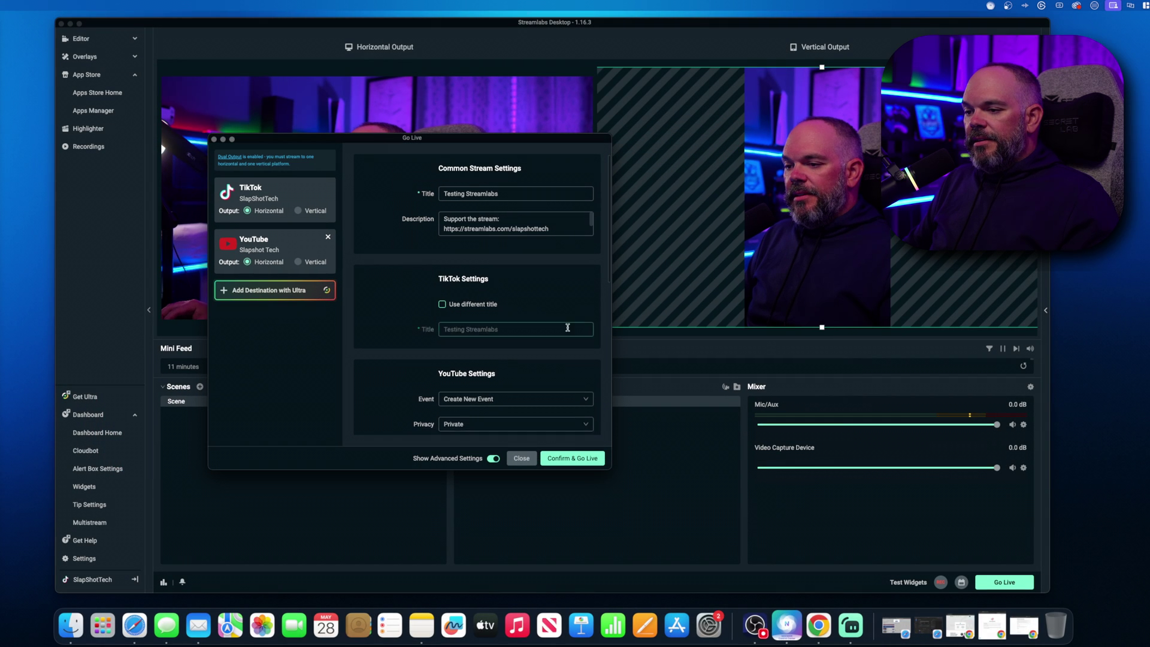
Send the vertical output to TikTok and start the live stream.
{"action": "scroll", "coordinate": [471, 327], "scroll_direction": "down", "scroll_amount": 5}
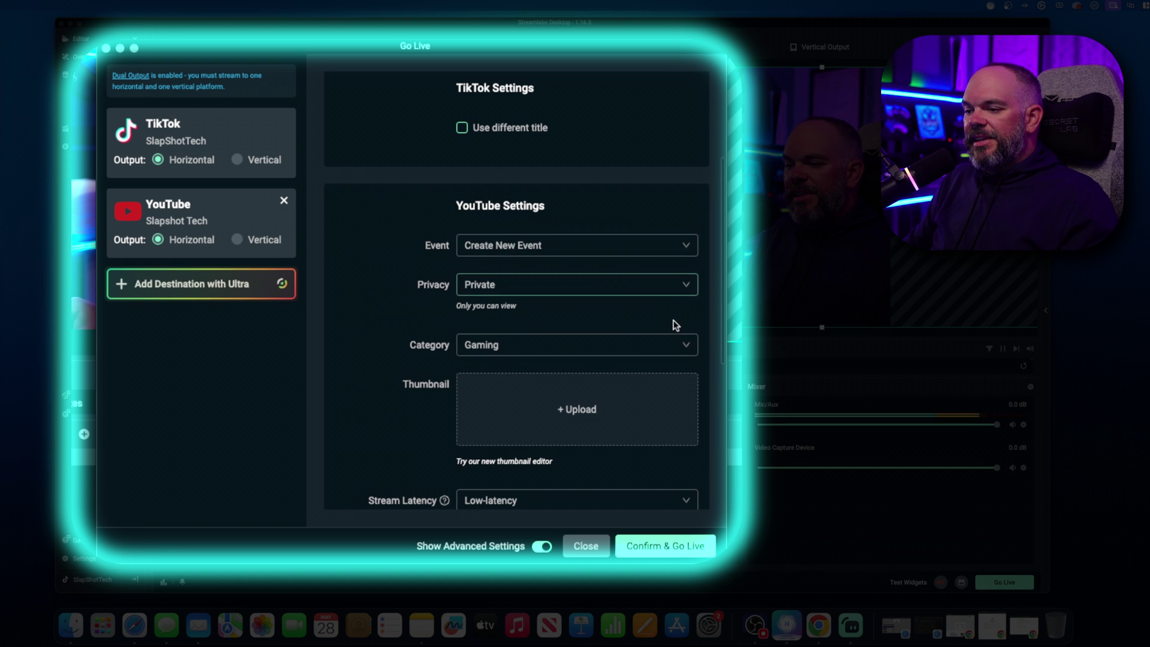
{"action": "scroll", "coordinate": [663, 327], "scroll_direction": "down", "scroll_amount": 3}
{"action": "scroll", "coordinate": [663, 333], "scroll_direction": "down", "scroll_amount": 4}
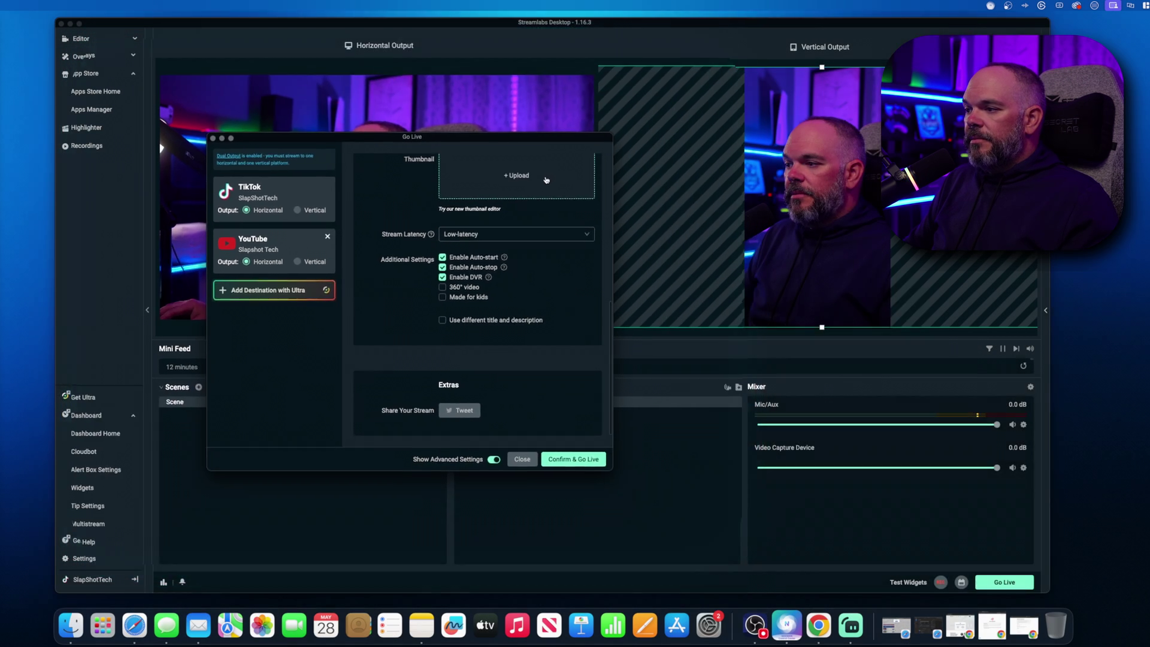
{"action": "left_click", "coordinate": [237, 159]}
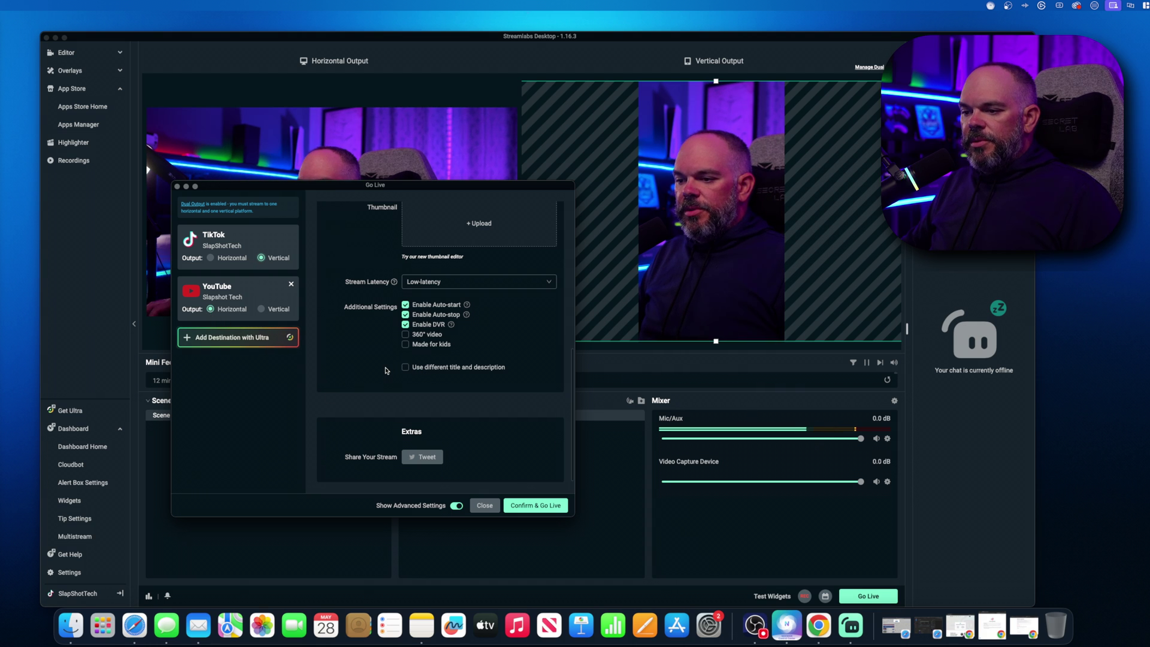
{"action": "scroll", "coordinate": [363, 375], "scroll_direction": "up", "scroll_amount": 5}
{"action": "scroll", "coordinate": [386, 371], "scroll_direction": "up", "scroll_amount": 3}
{"action": "scroll", "coordinate": [386, 370], "scroll_direction": "down", "scroll_amount": 8}
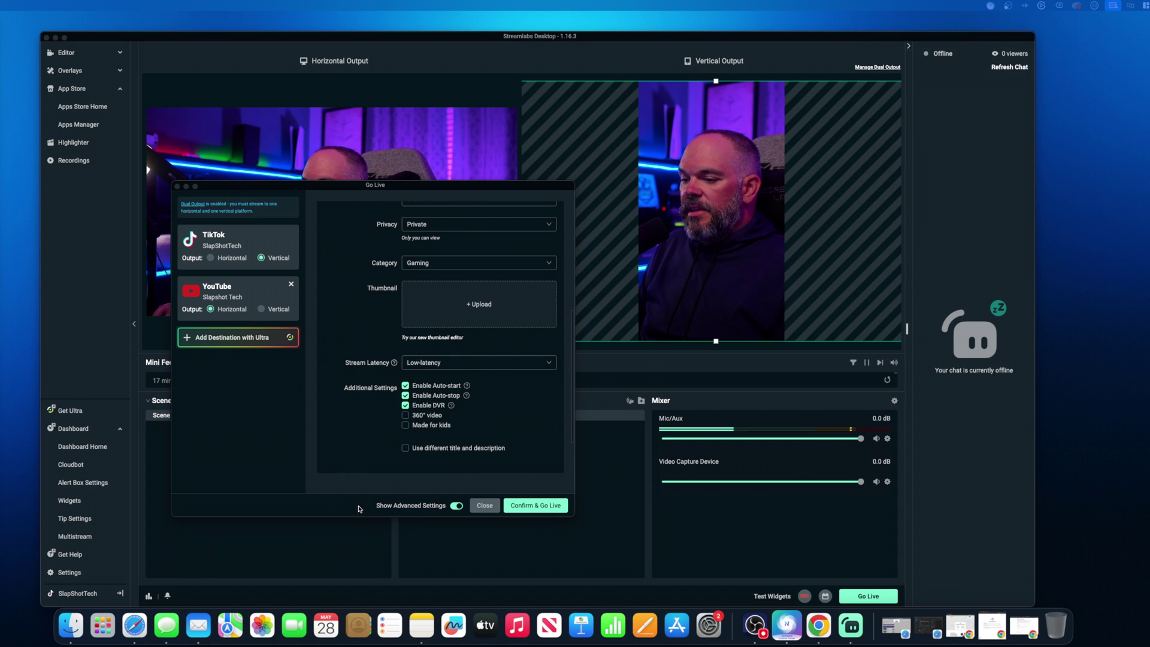
{"action": "left_click", "coordinate": [537, 507]}
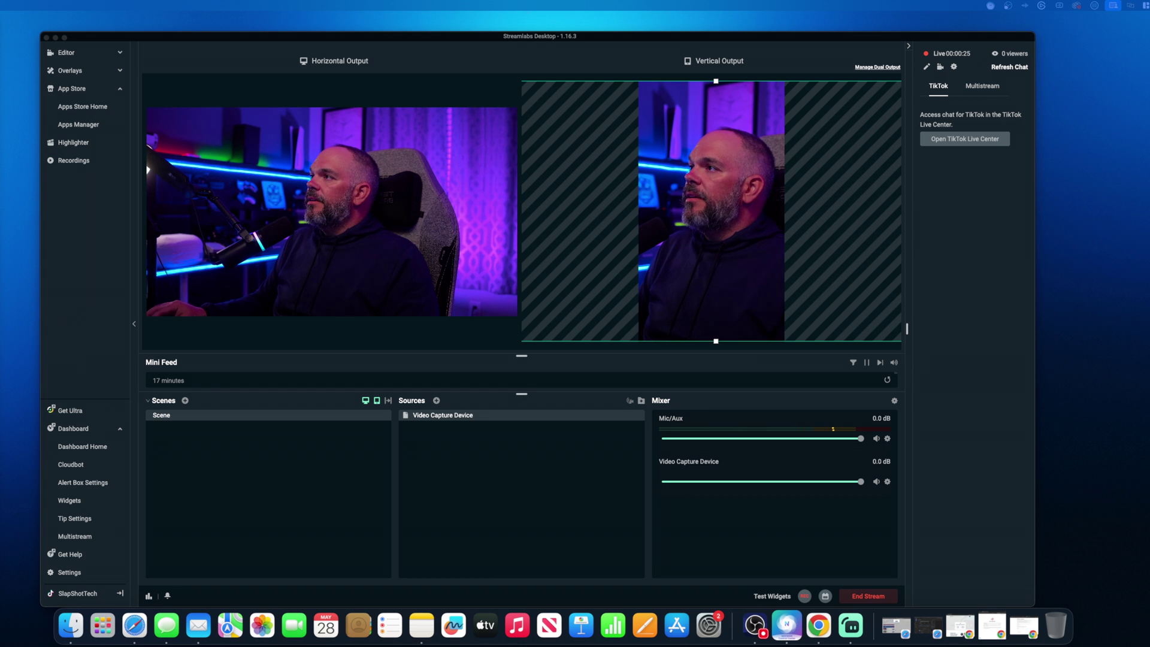
Check the YouTube live page, move it aside, and bring up the TikTok live page.
{"action": "key", "text": "super+Tab"}
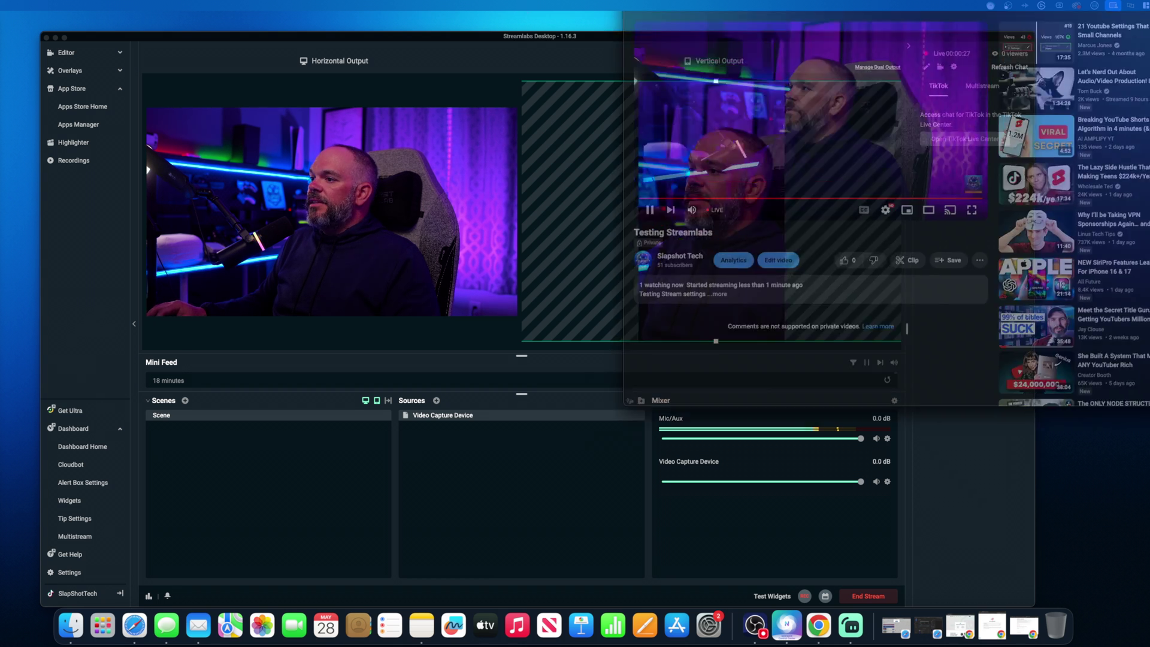
{"action": "left_click_drag", "start_coordinate": [756, 162], "coordinate": [753, 162]}
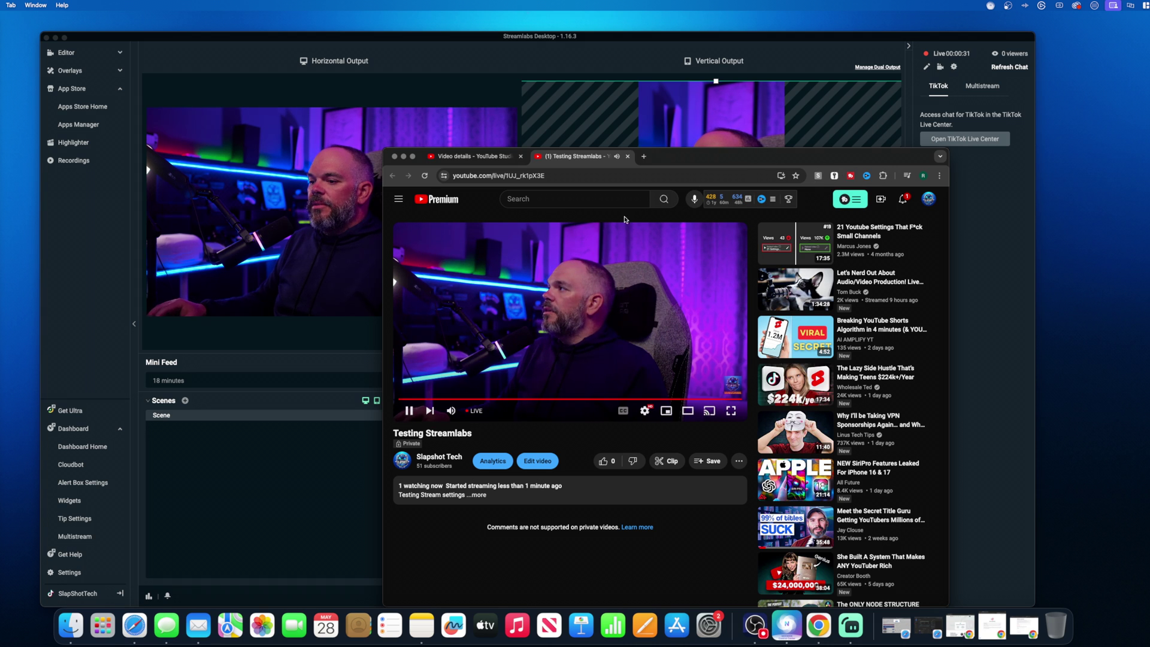
{"action": "left_click_drag", "start_coordinate": [702, 159], "coordinate": [988, 109]}
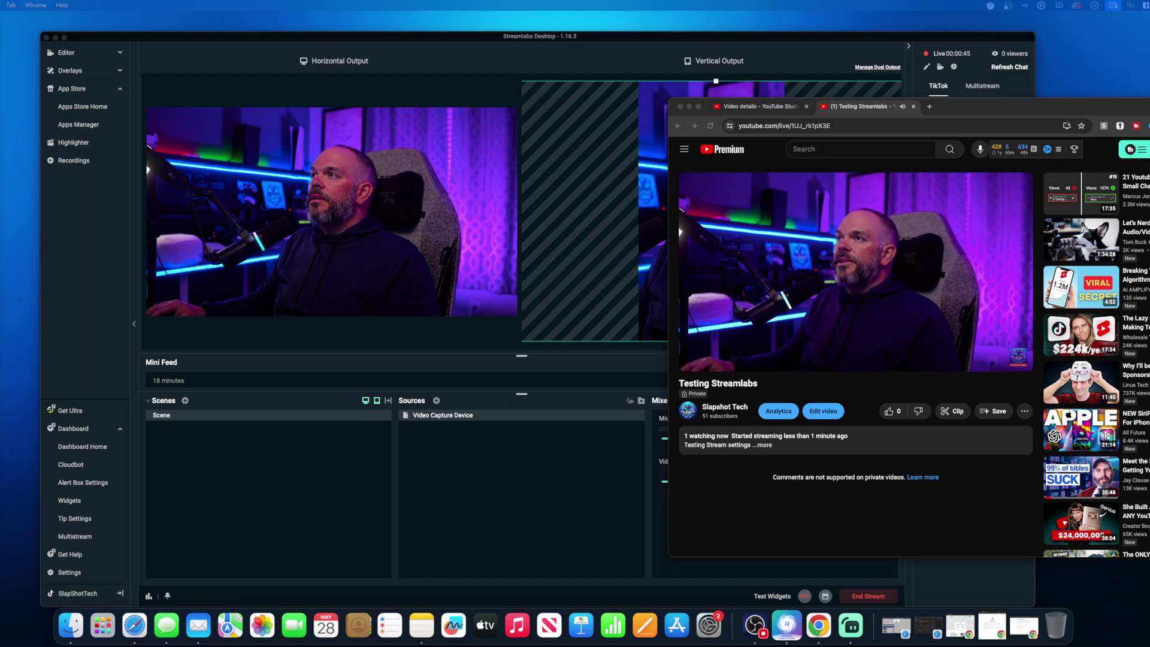
{"action": "left_click", "coordinate": [512, 82]}
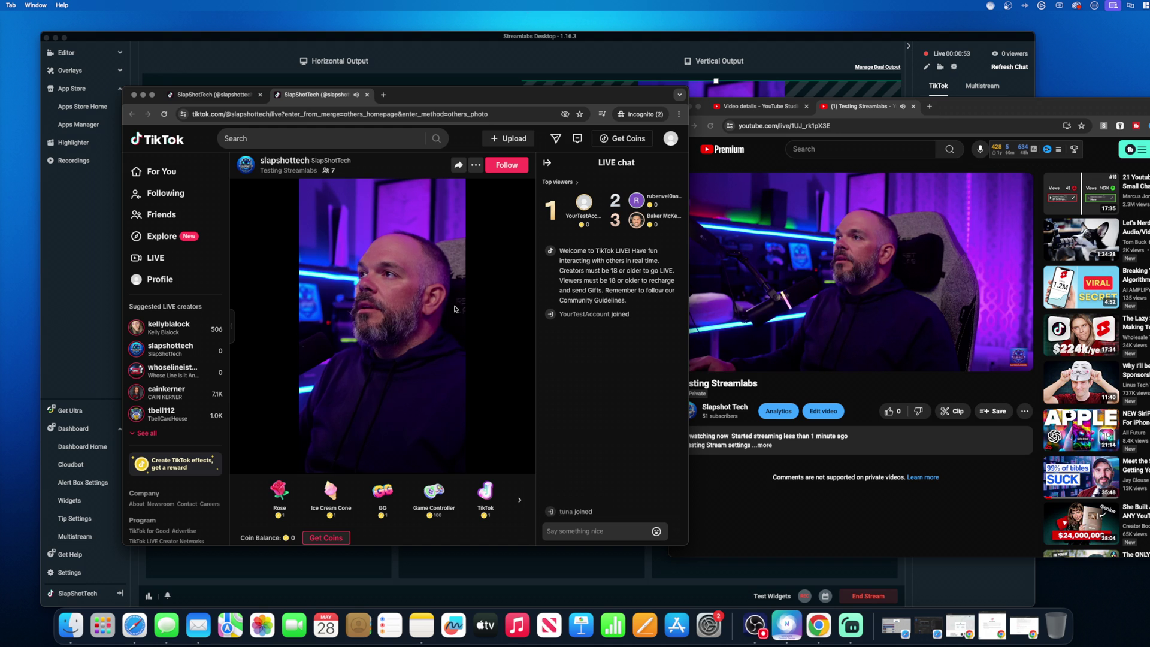
Watch the vertical TikTok live, then return to Streamlabs Desktop.
{"action": "mouse_move", "coordinate": [454, 309]}
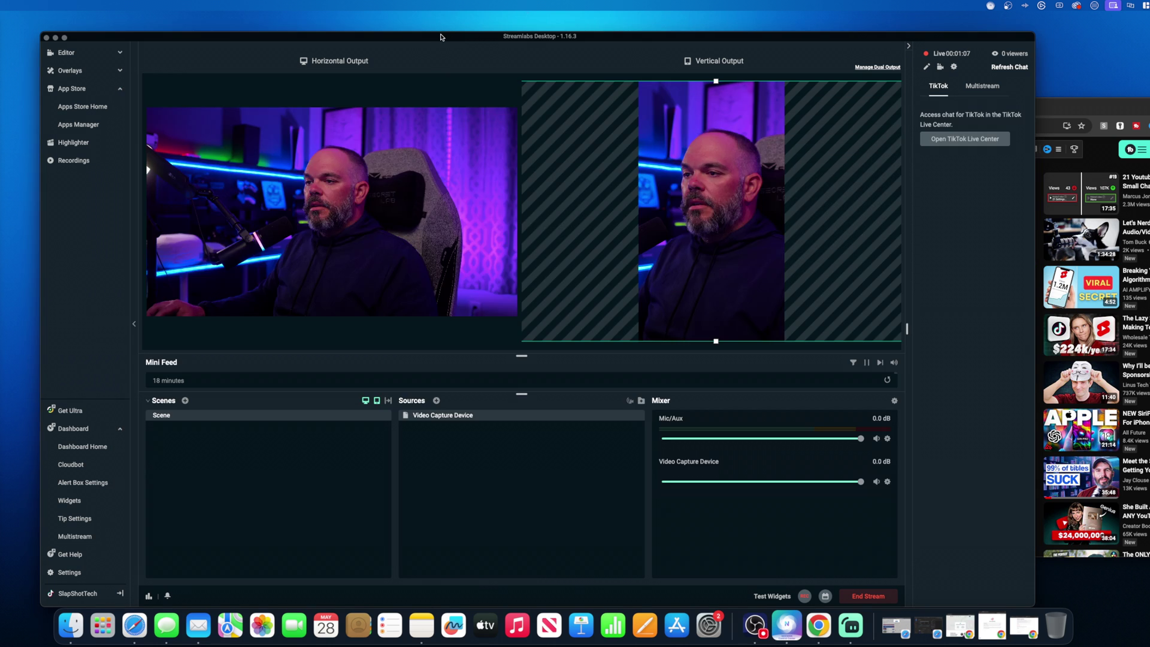
{"action": "key", "text": "super+Tab"}
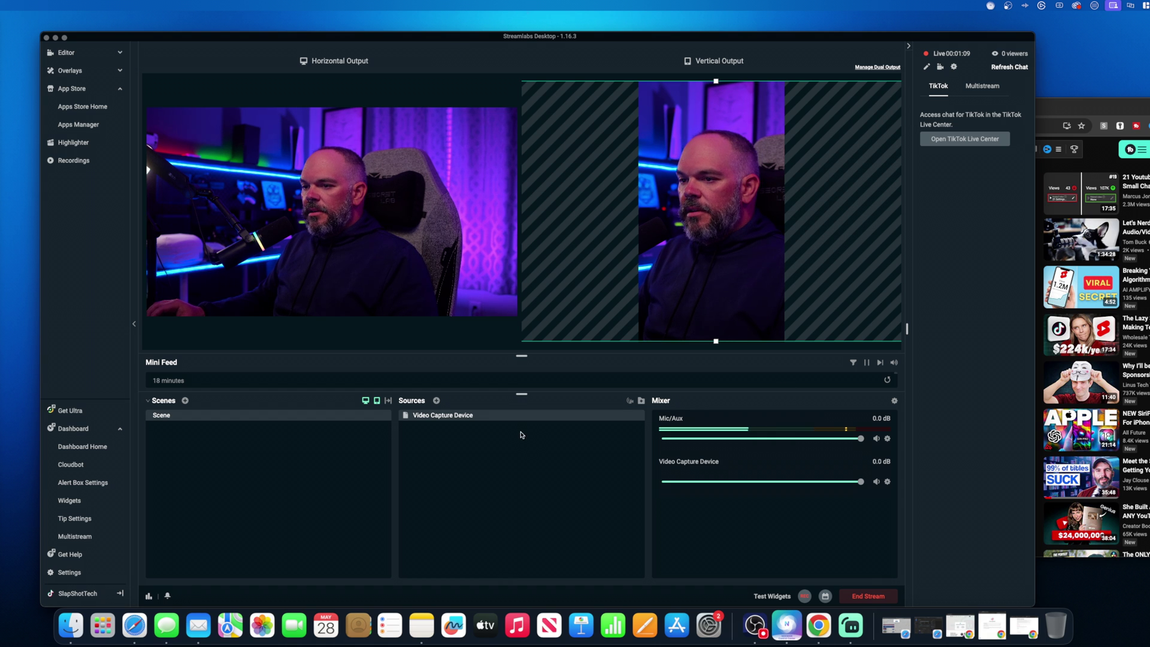